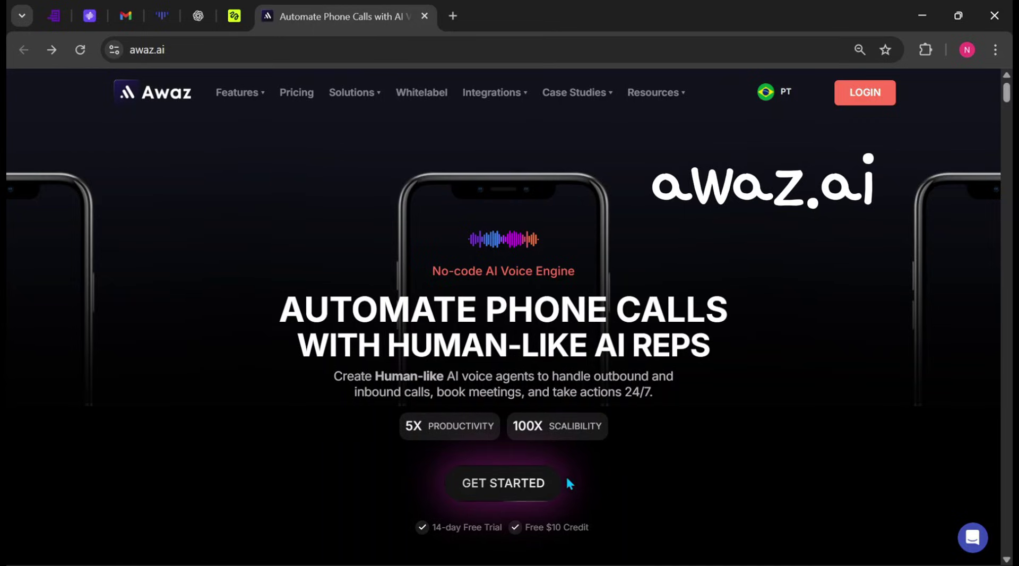
Step: Start a free-trial signup from the awaz.ai homepage with GET STARTED
click(509, 490)
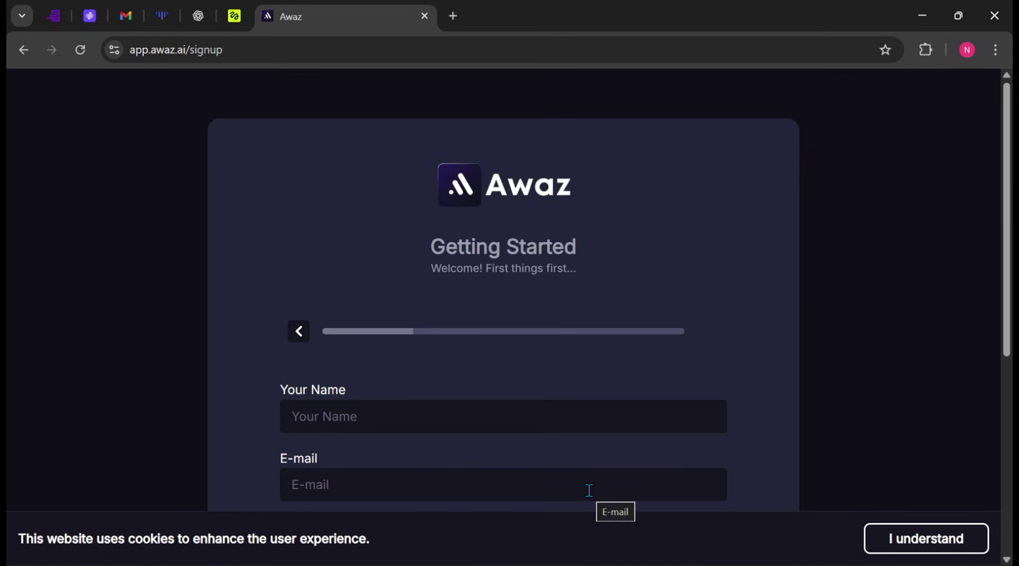
Step: Scroll through the empty signup form's name, e-mail, country, phone and password fields
scroll(620, 347, down, 4)
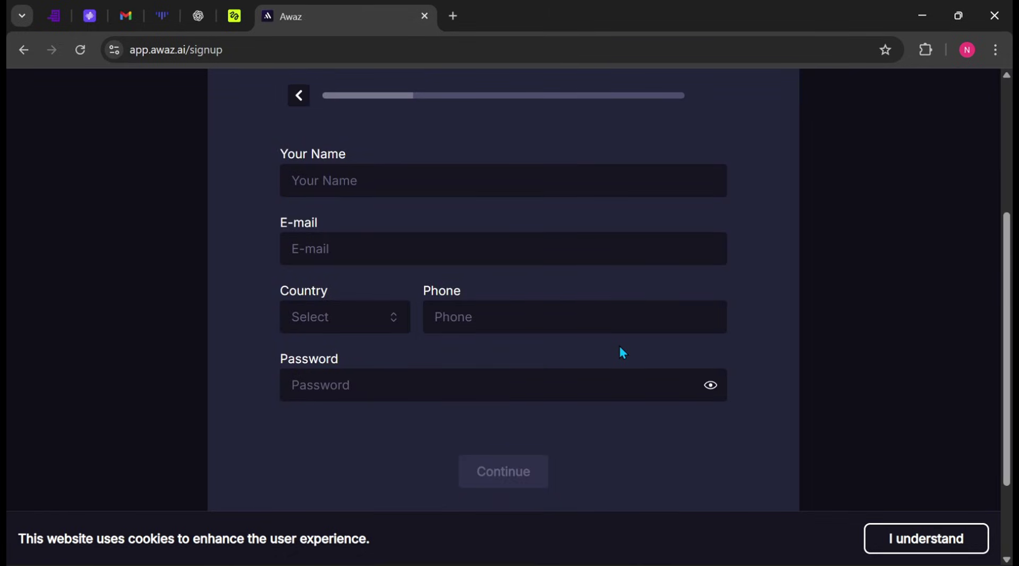
scroll(619, 345, up, 3)
scroll(565, 336, down, 1)
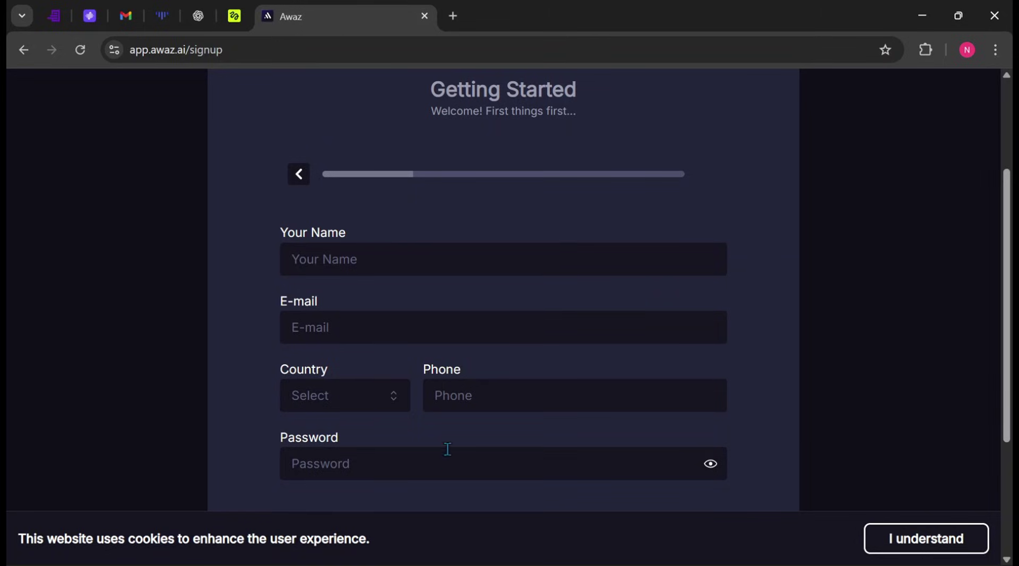
scroll(448, 450, down, 4)
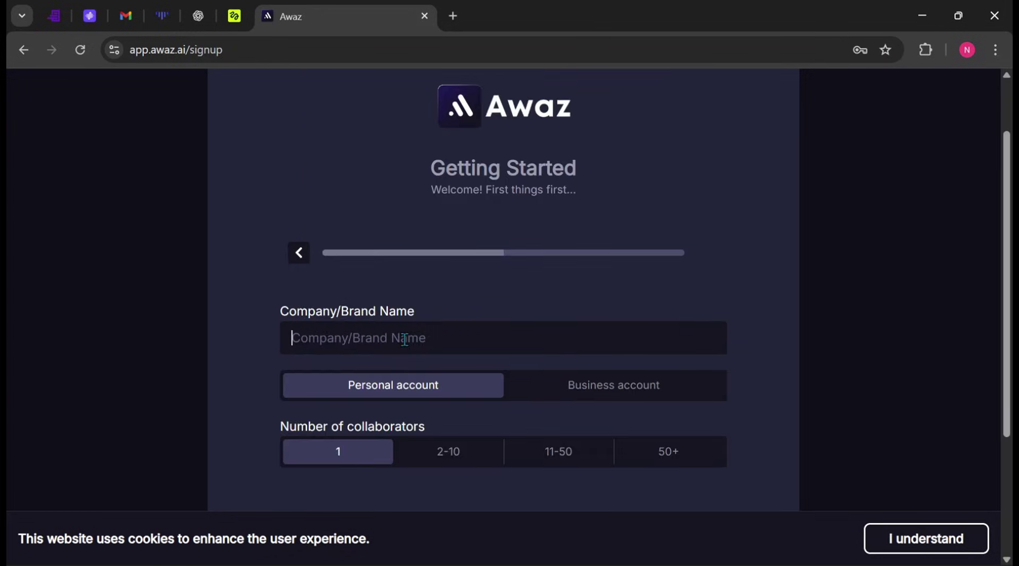
Step: Enter company name 'Tech Tutor' and choose a personal account with 1 collaborator
text(Tech Te)
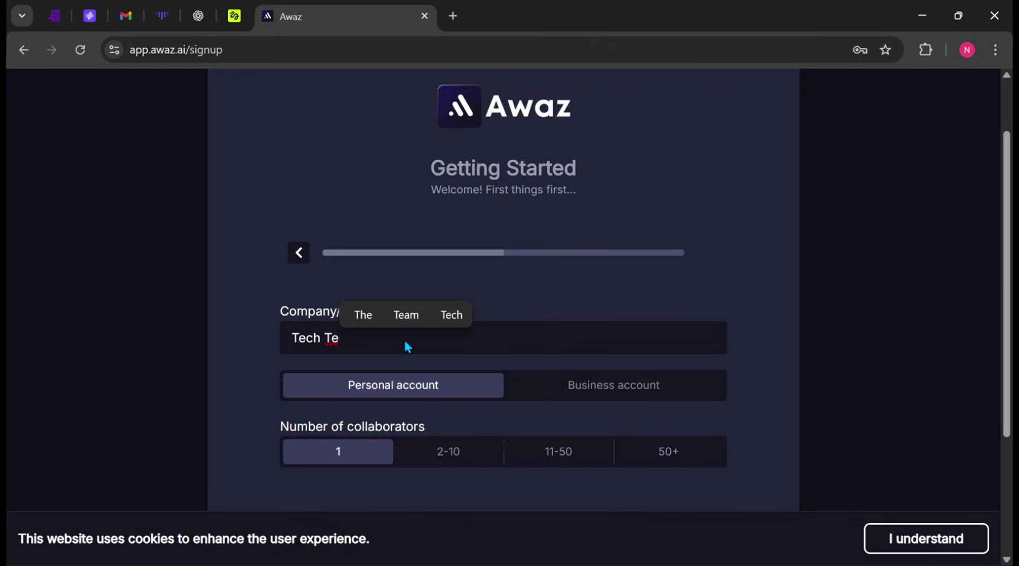
key(BackSpace)
text(utor)
scroll(397, 348, down, 2)
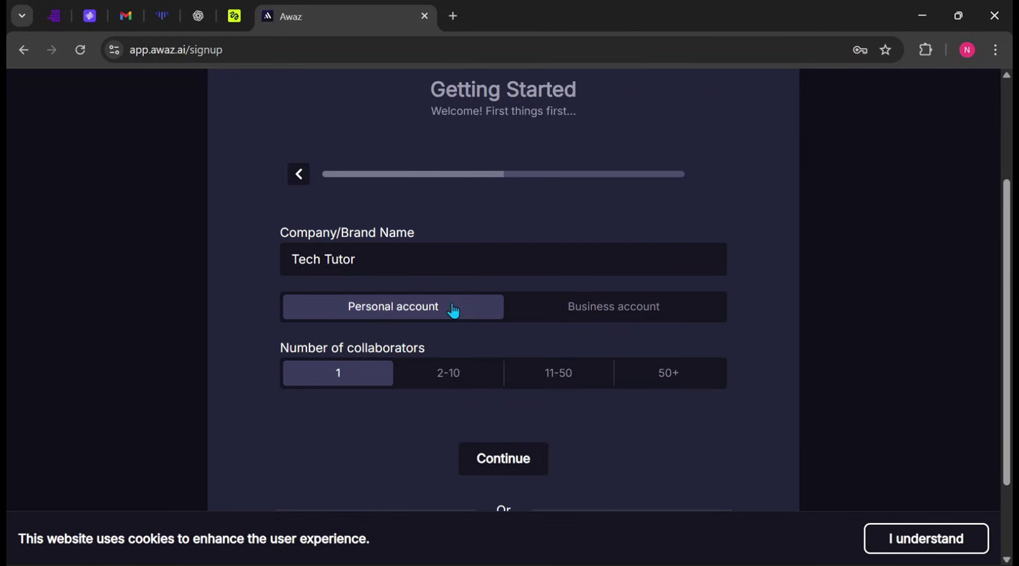
click(562, 310)
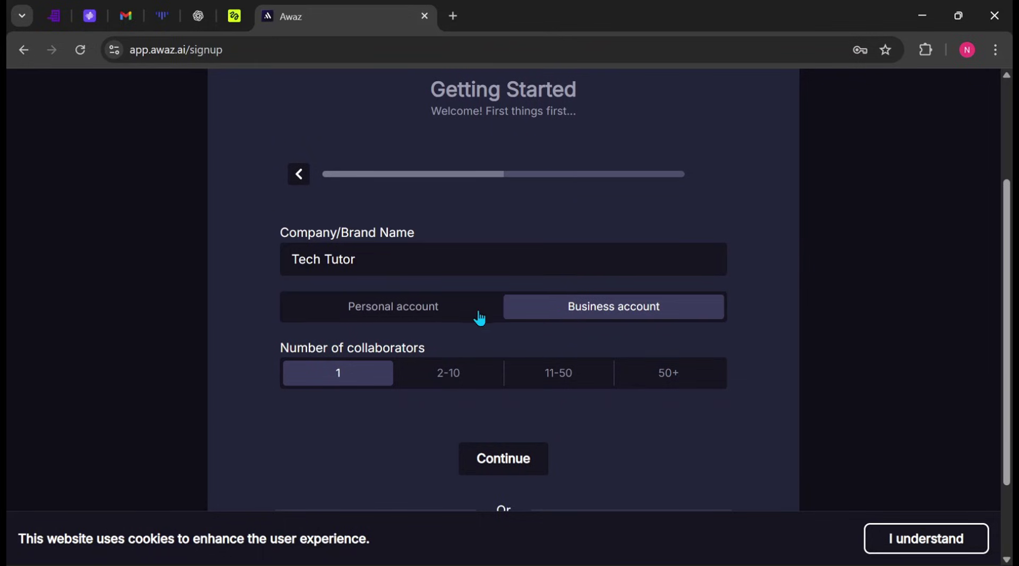
click(426, 310)
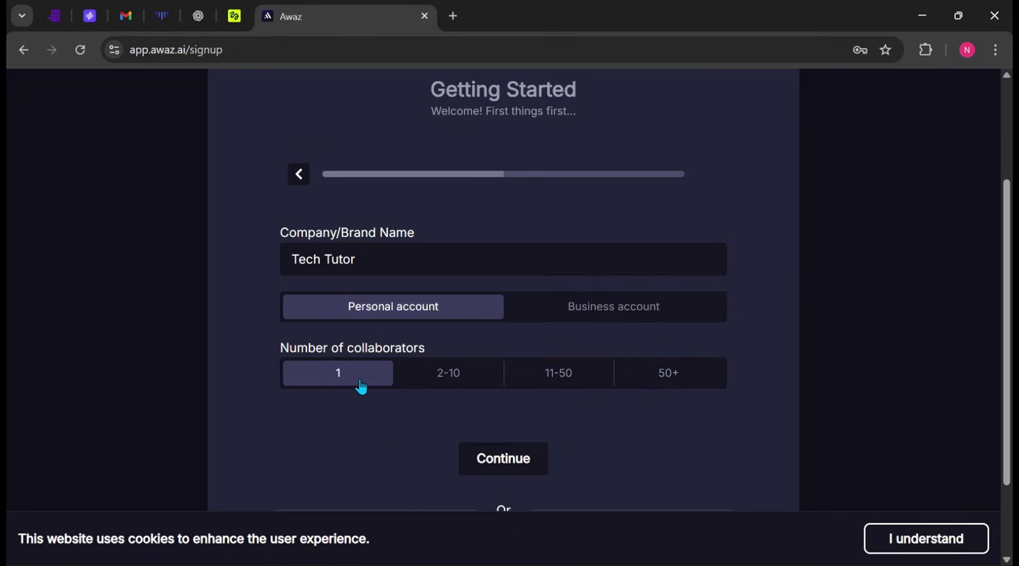
scroll(527, 472, down, 2)
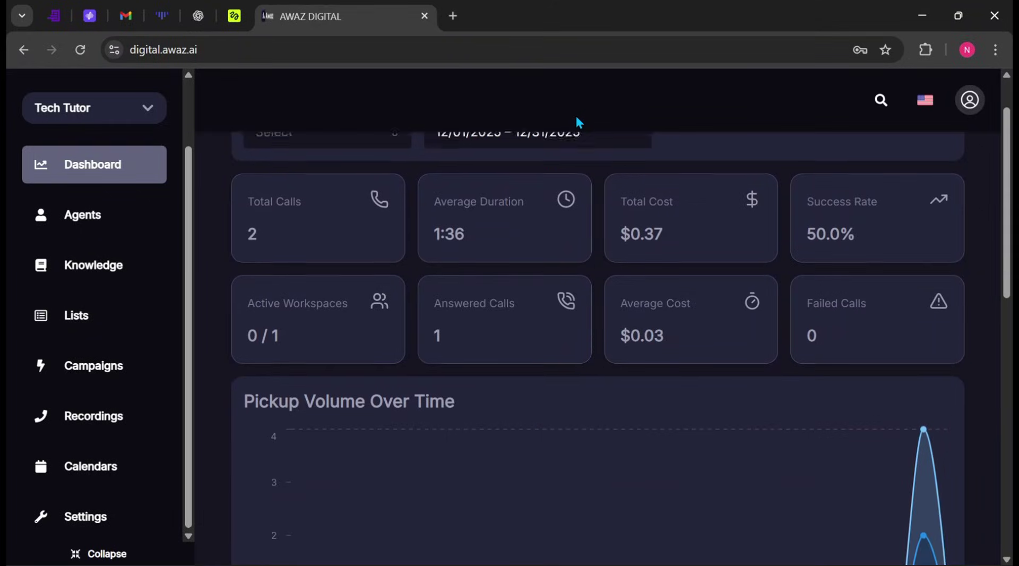
Step: Review the dashboard's 2 total calls, $0.37 cost, 50.0% success rate and charts
scroll(615, 113, up, 1)
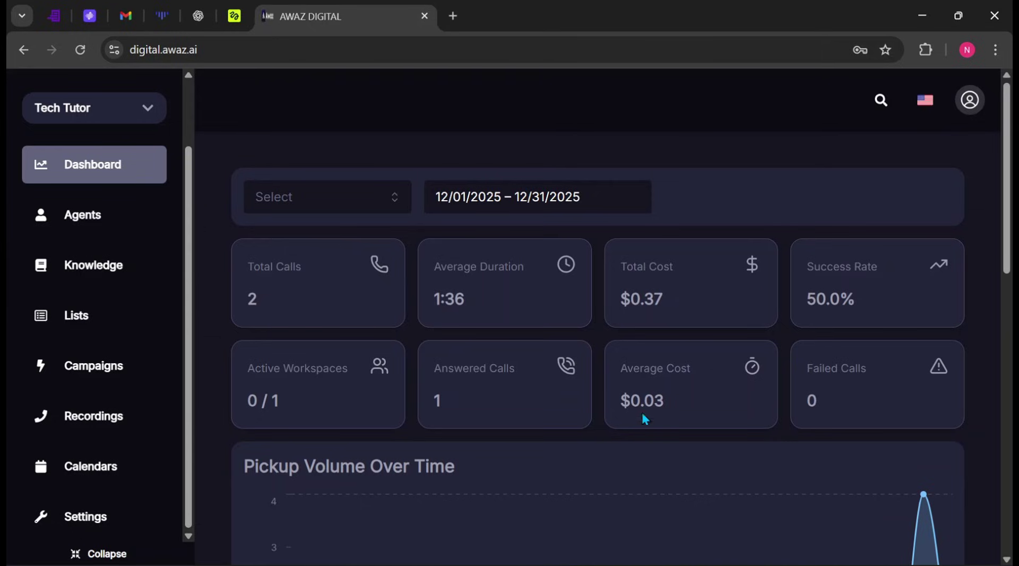
scroll(632, 422, down, 4)
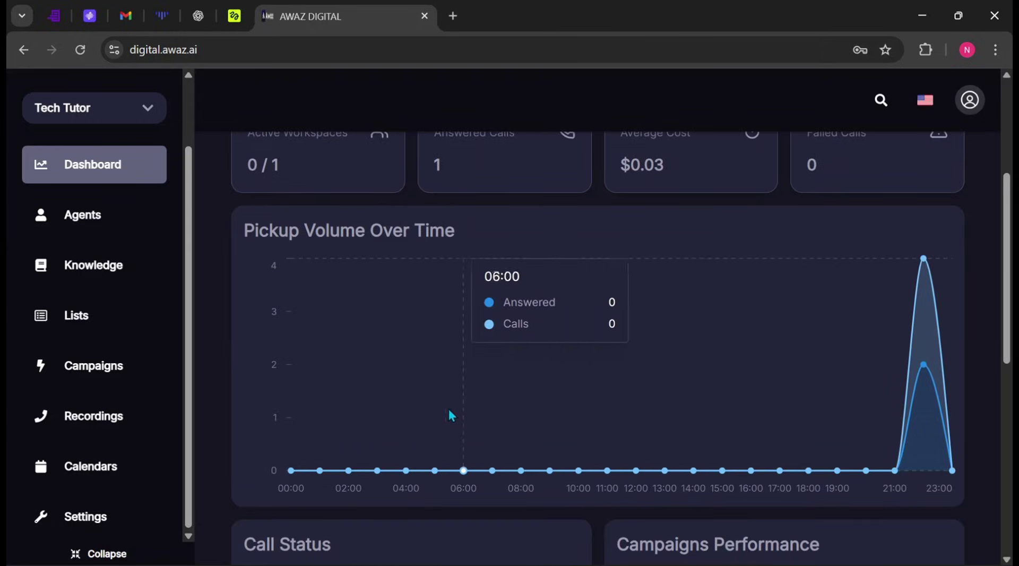
scroll(581, 409, down, 3)
scroll(576, 404, down, 2)
scroll(576, 403, down, 1)
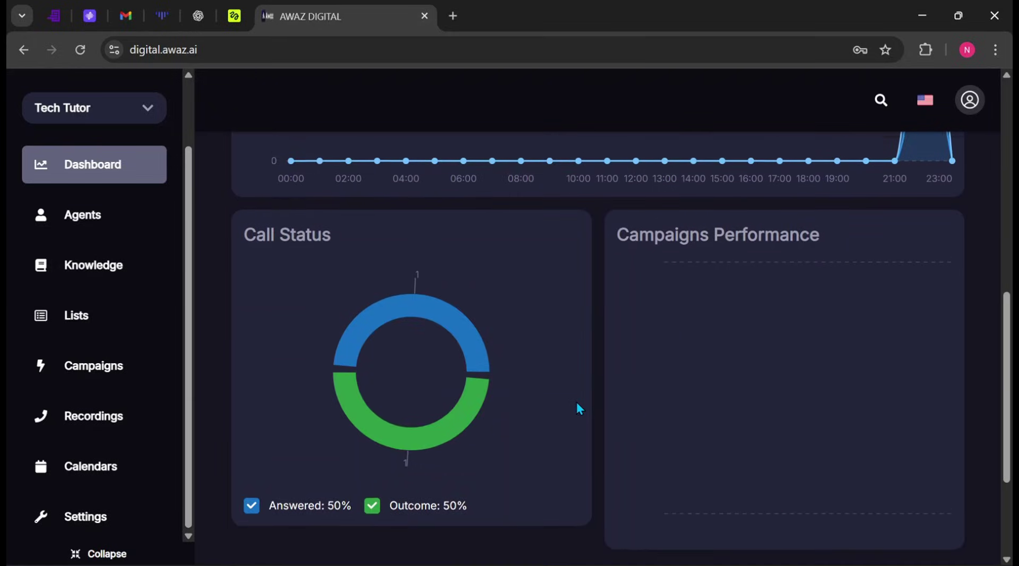
scroll(577, 402, up, 10)
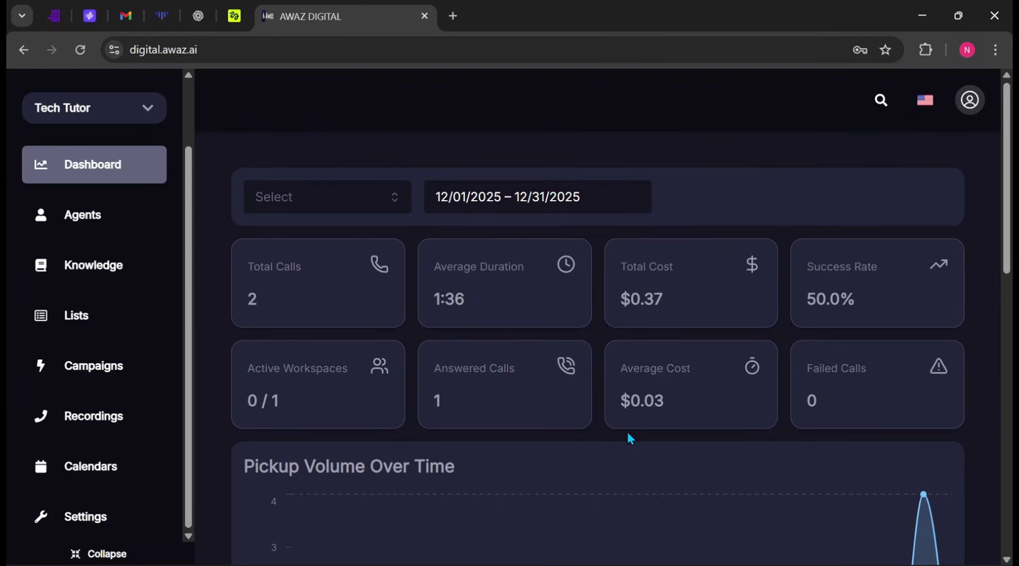
Step: Open Settings > Integrations and review the Twilio, Telnyx, API Key and Zapier sections
scroll(564, 465, down, 7)
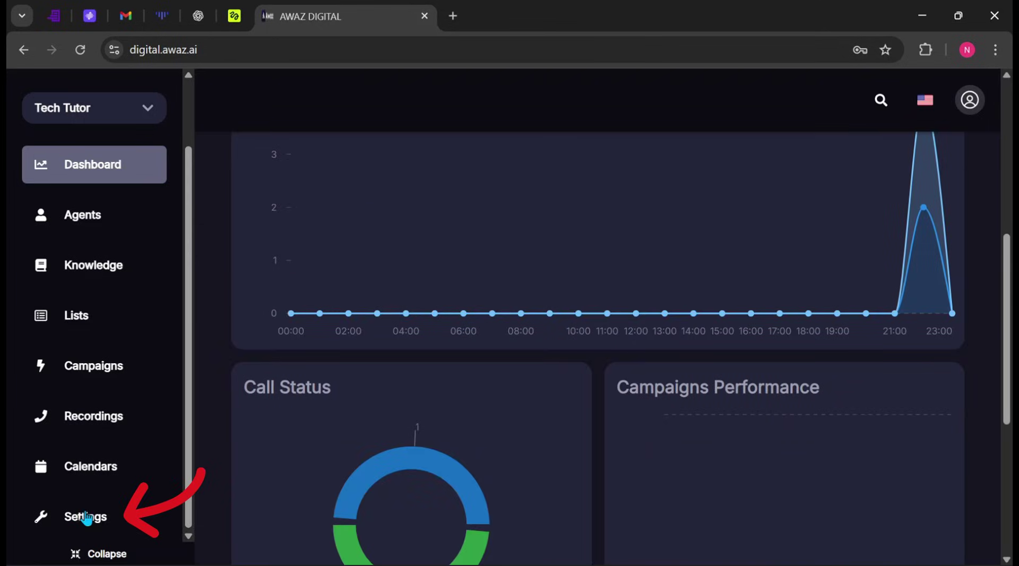
click(79, 530)
scroll(330, 371, down, 3)
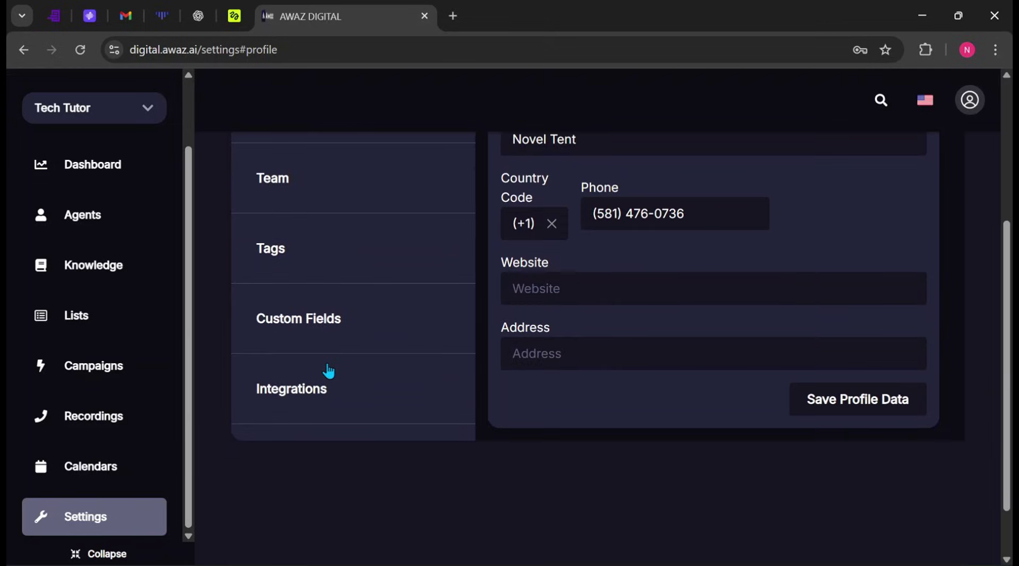
click(294, 392)
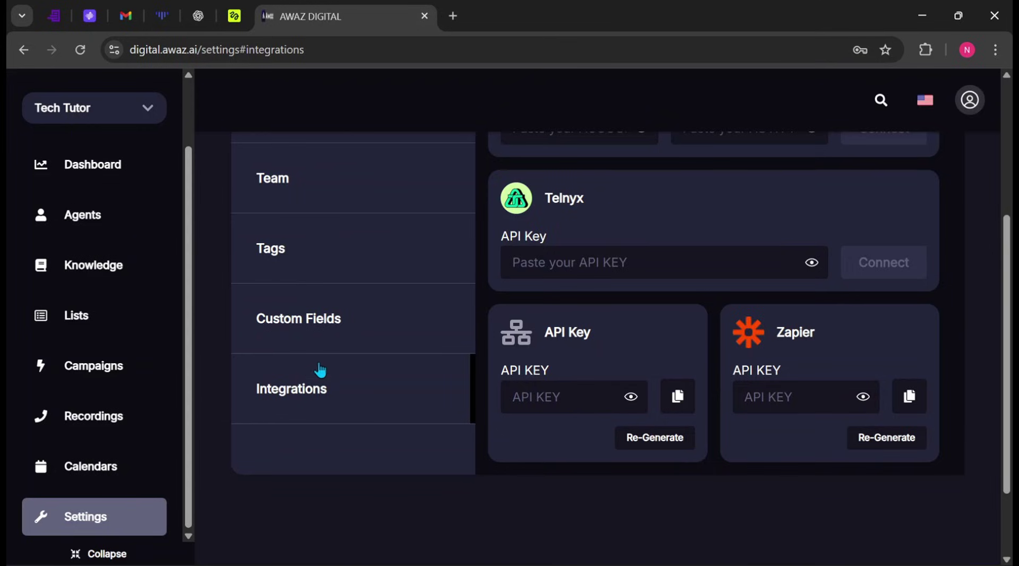
scroll(318, 371, up, 5)
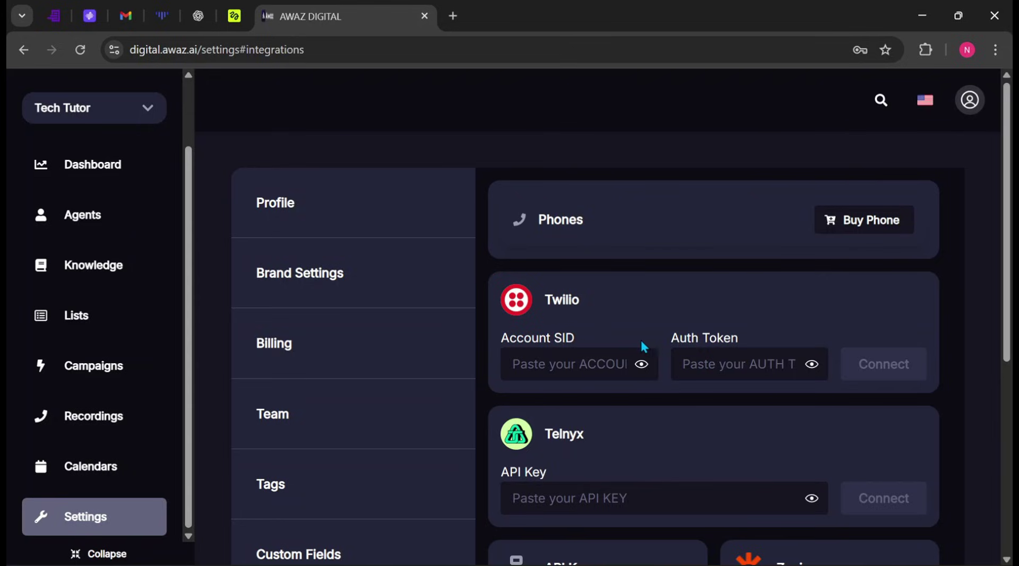
scroll(657, 333, down, 3)
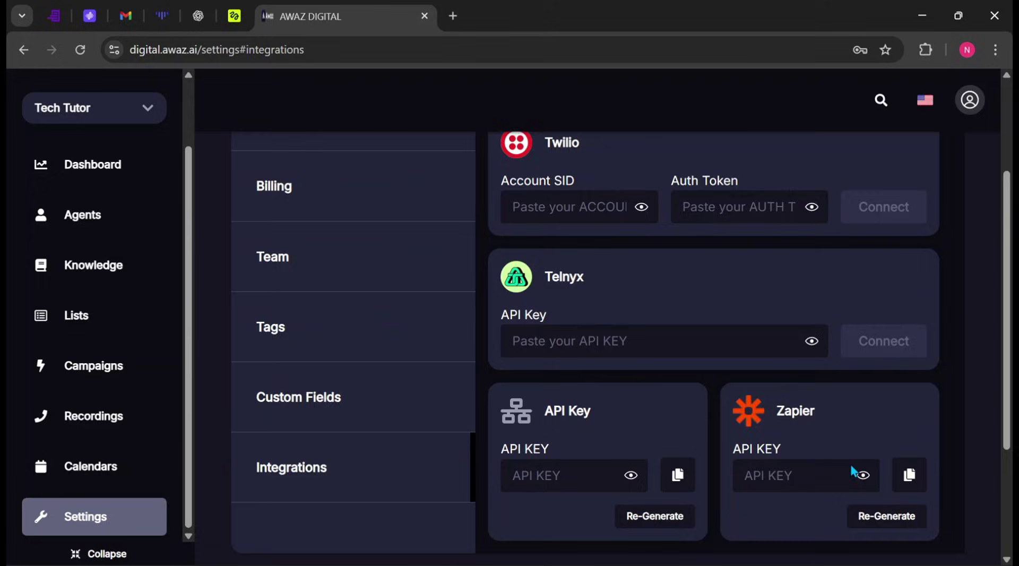
Step: Prepare a new phone number order with country Germany and a German number selected
scroll(852, 465, up, 3)
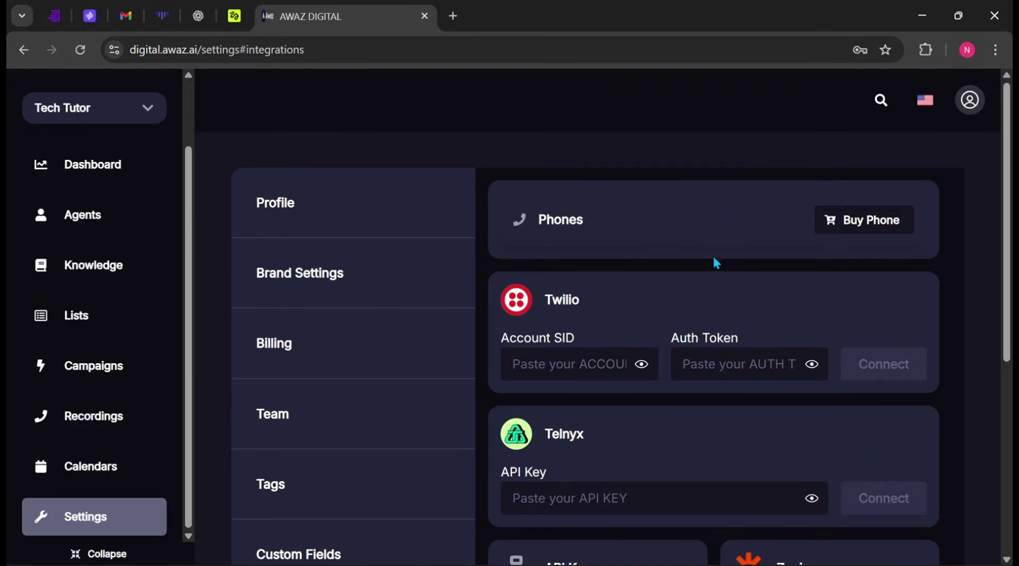
click(879, 228)
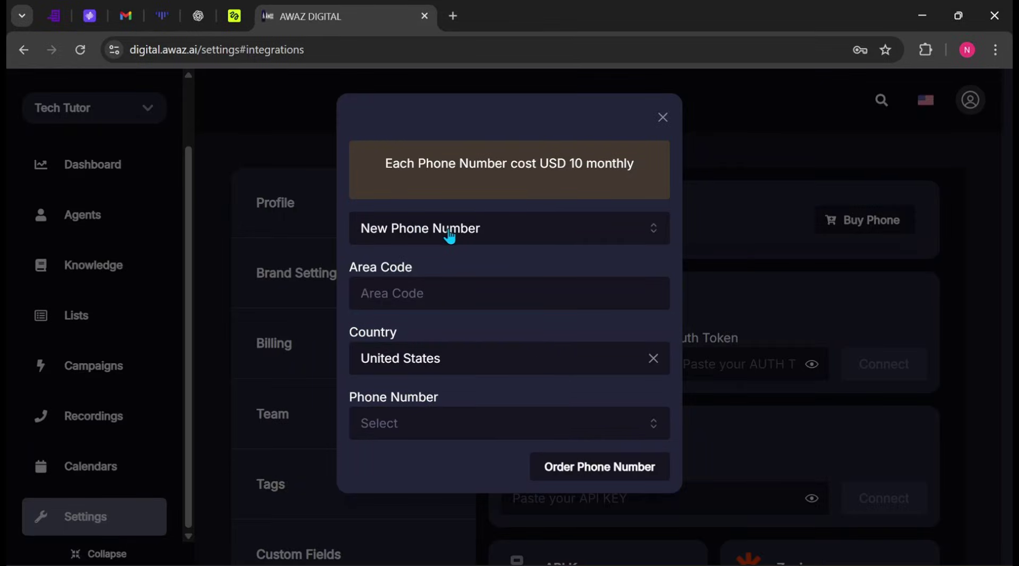
click(468, 296)
click(552, 354)
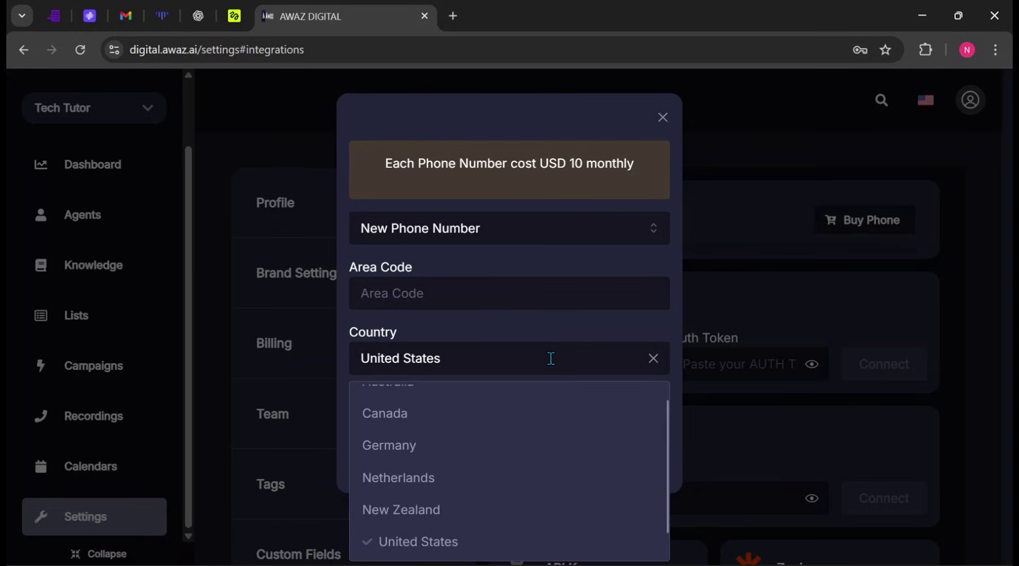
click(409, 455)
click(493, 363)
scroll(439, 432, down, 5)
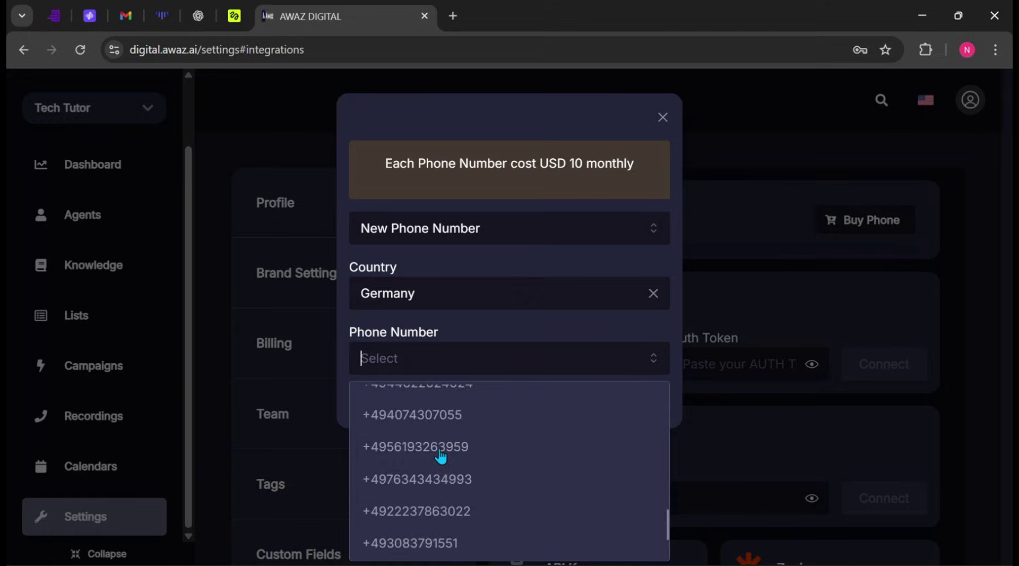
click(462, 454)
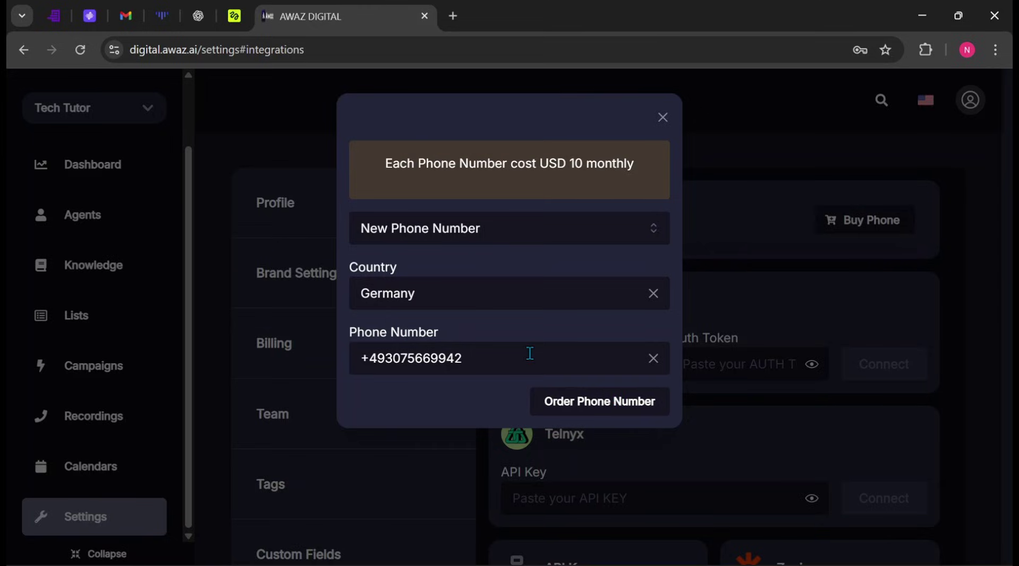
Step: Connect an existing phone number instead by pasting it and submitting it
click(599, 409)
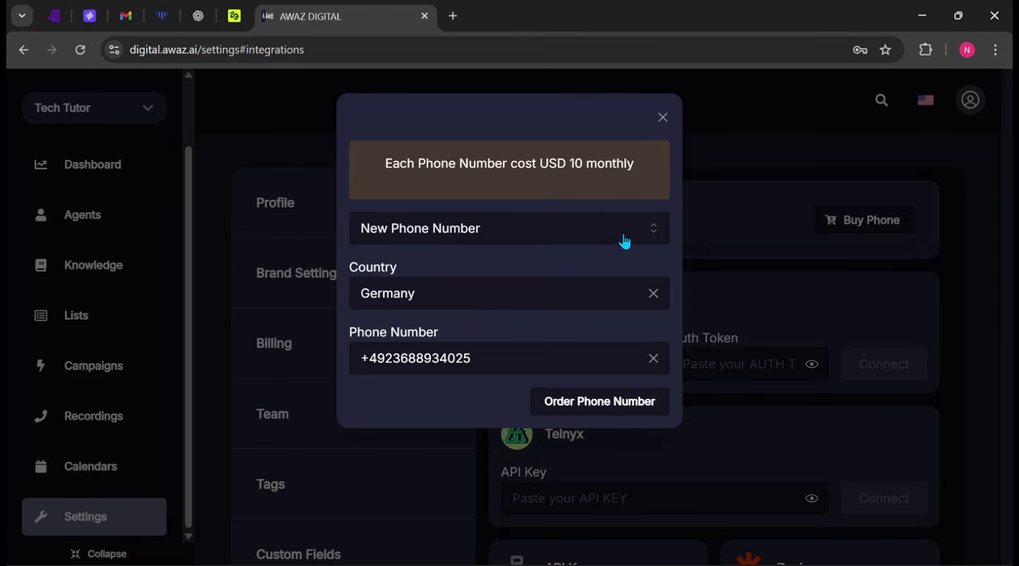
click(624, 240)
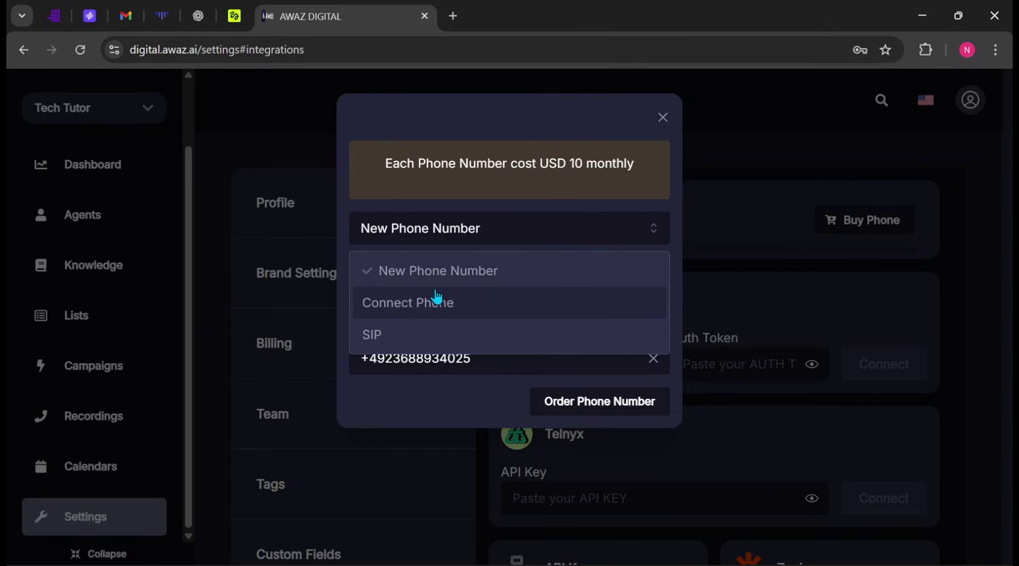
click(409, 303)
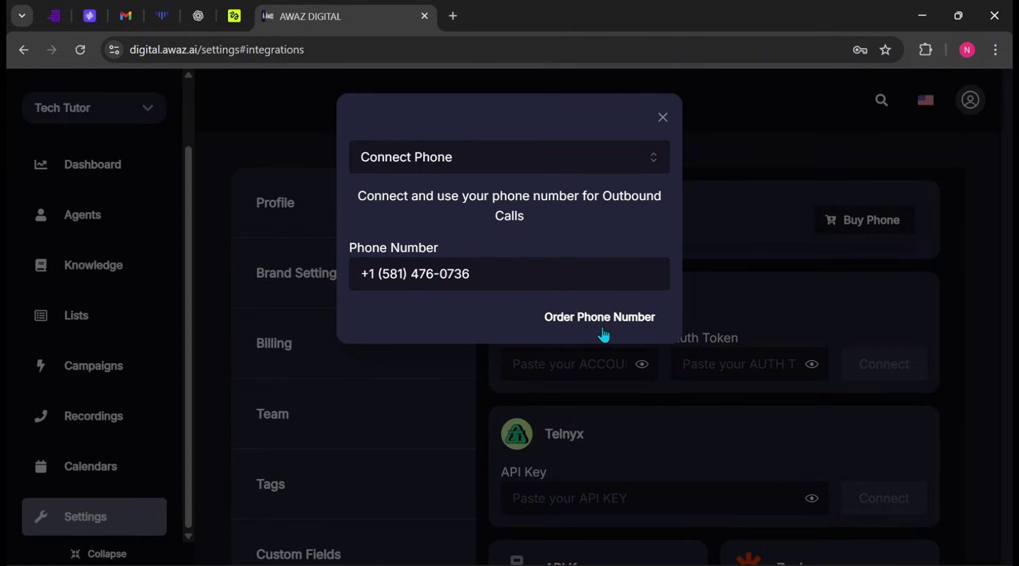
click(579, 325)
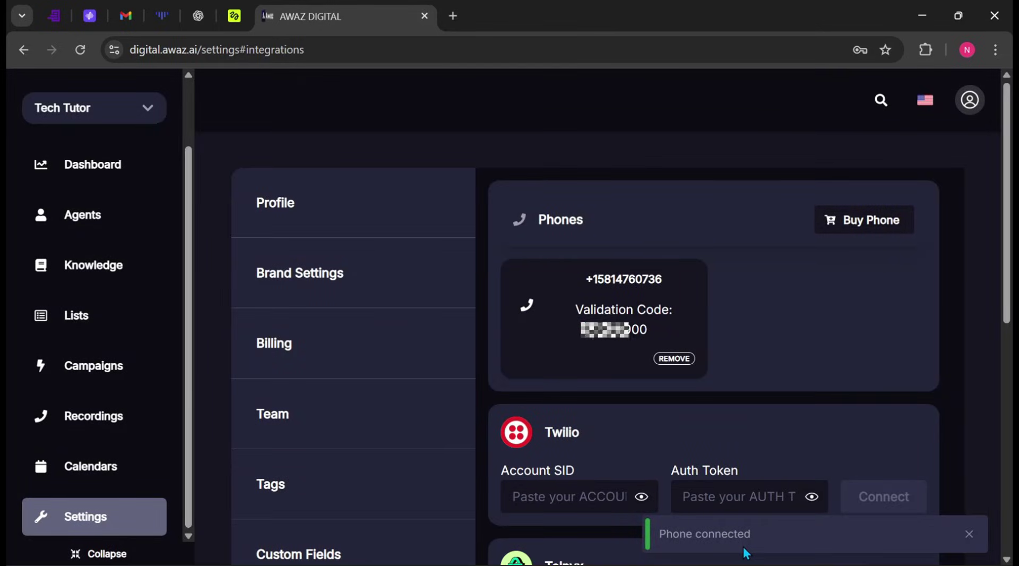
click(743, 546)
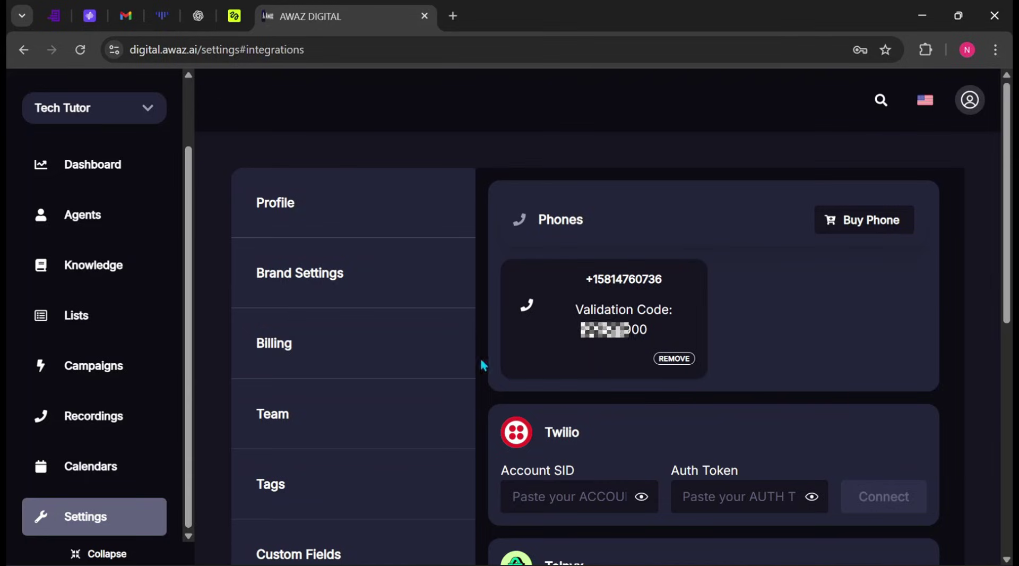
Step: Create a contact list named 'Canada clients' and open its empty contacts page
click(46, 330)
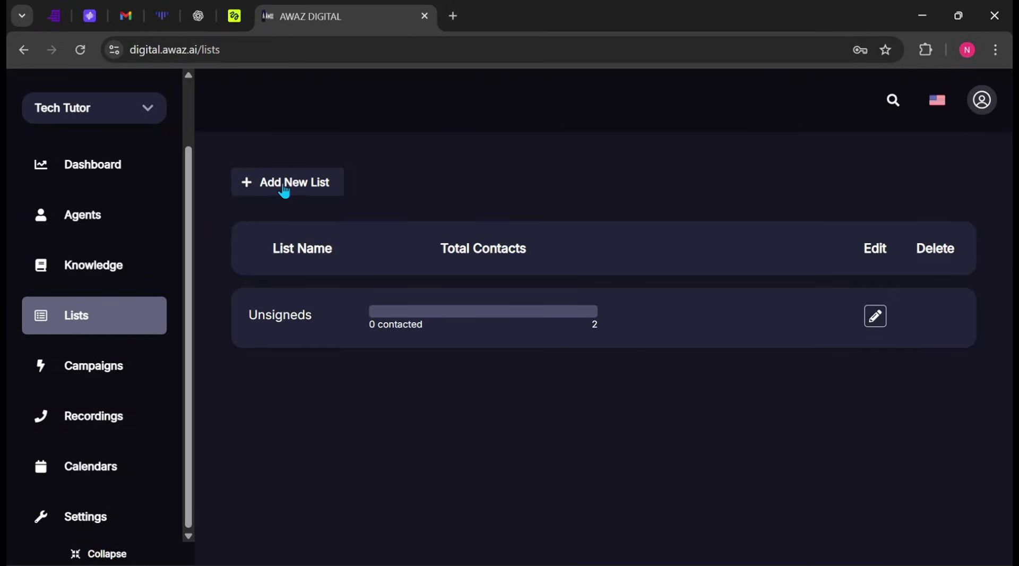
click(303, 192)
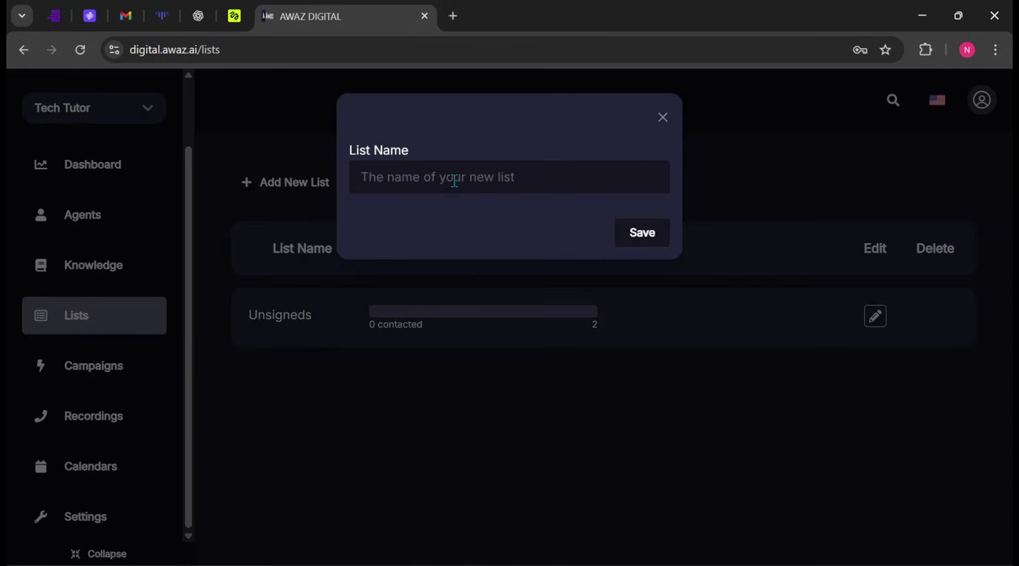
text(Canada clien)
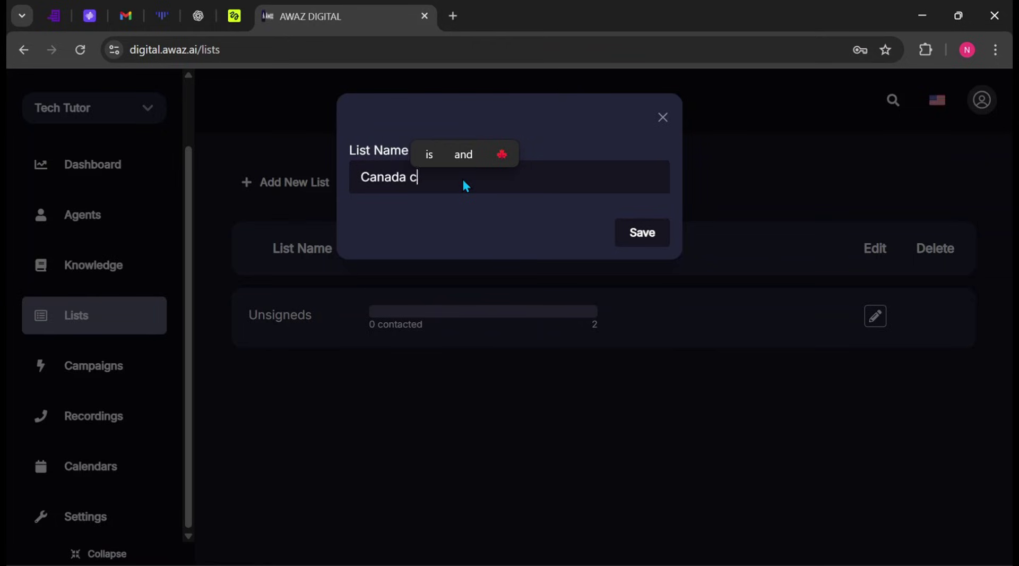
text(ts)
click(639, 235)
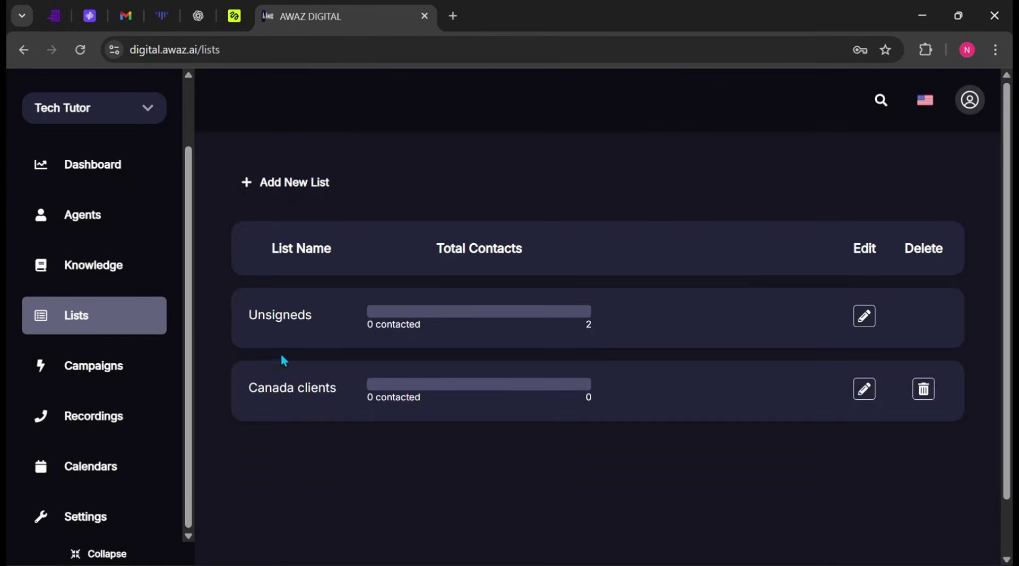
click(865, 391)
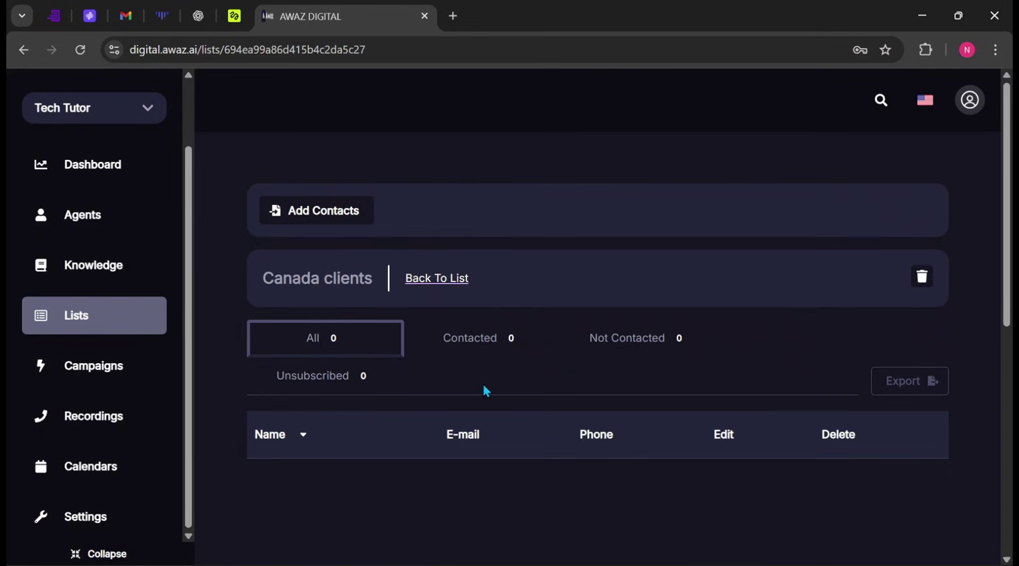
Step: Manually add one contact with full name, phone number and e-mail to Canada clients
click(329, 223)
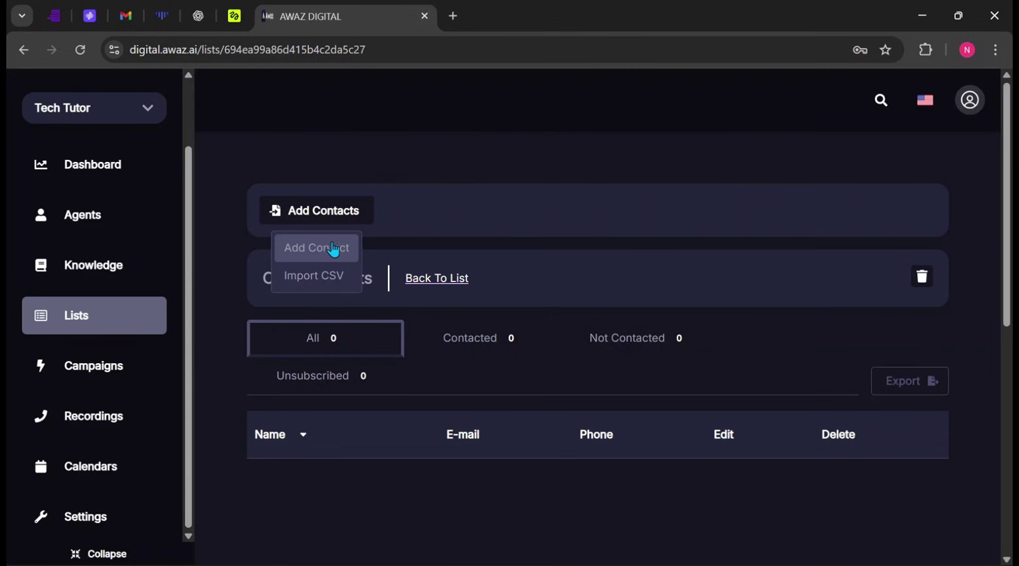
click(325, 250)
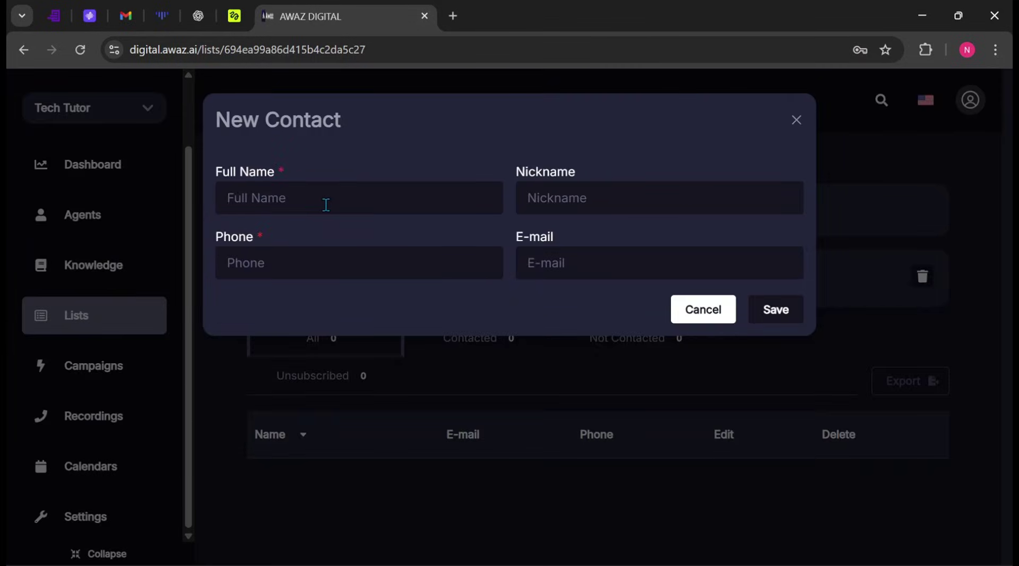
click(325, 204)
text(Mr. Joe)
click(325, 269)
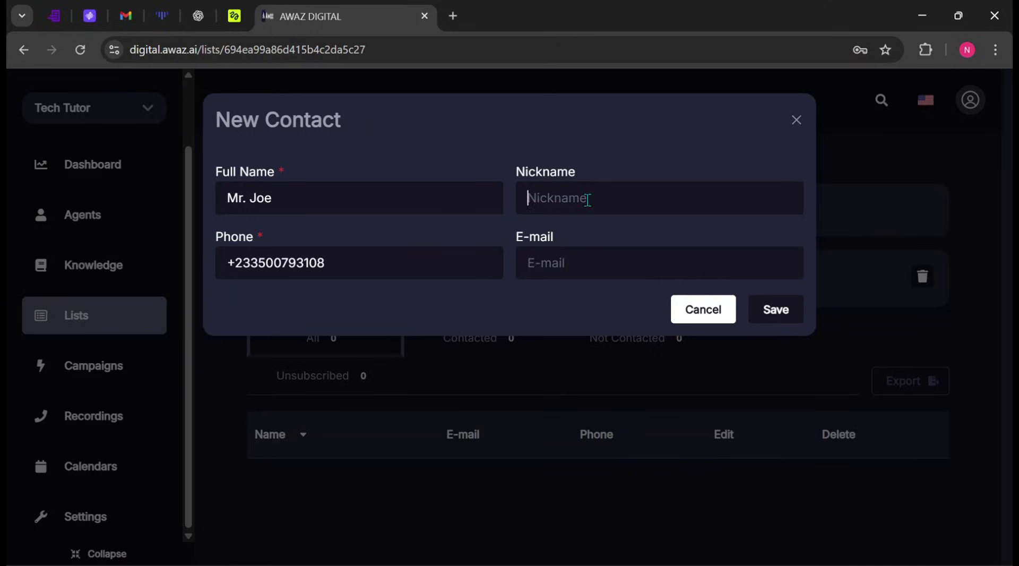
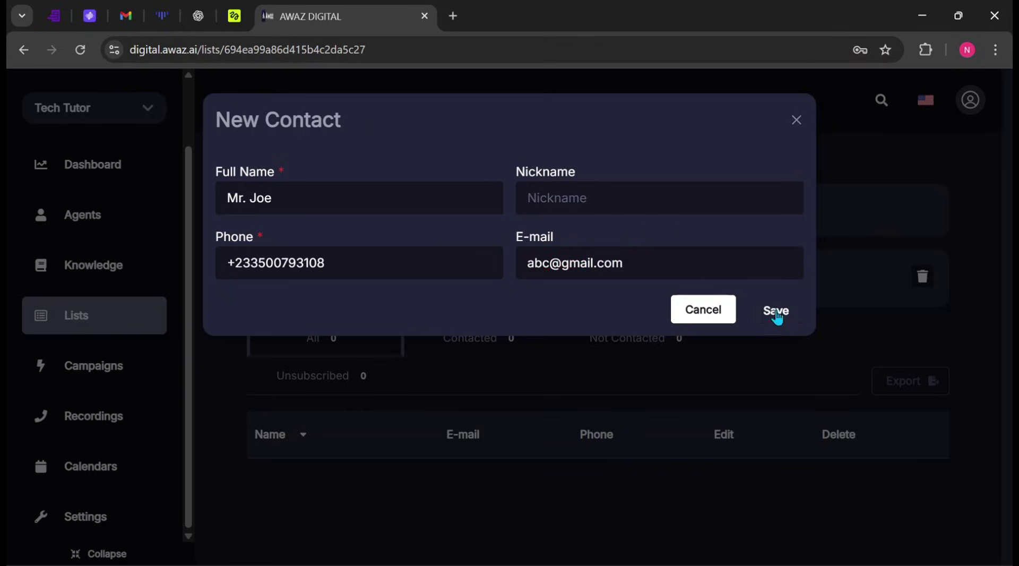
click(776, 313)
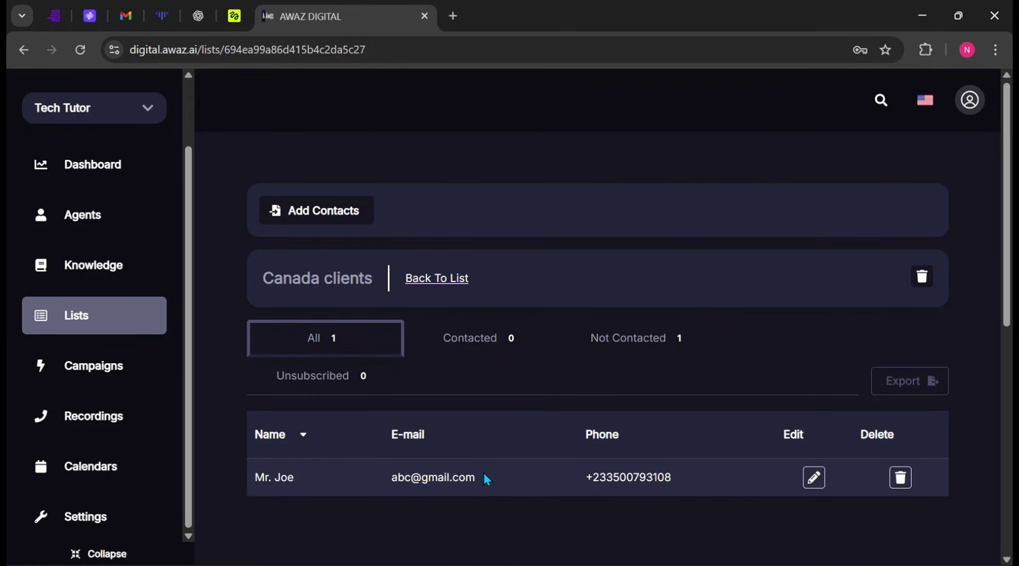
click(305, 217)
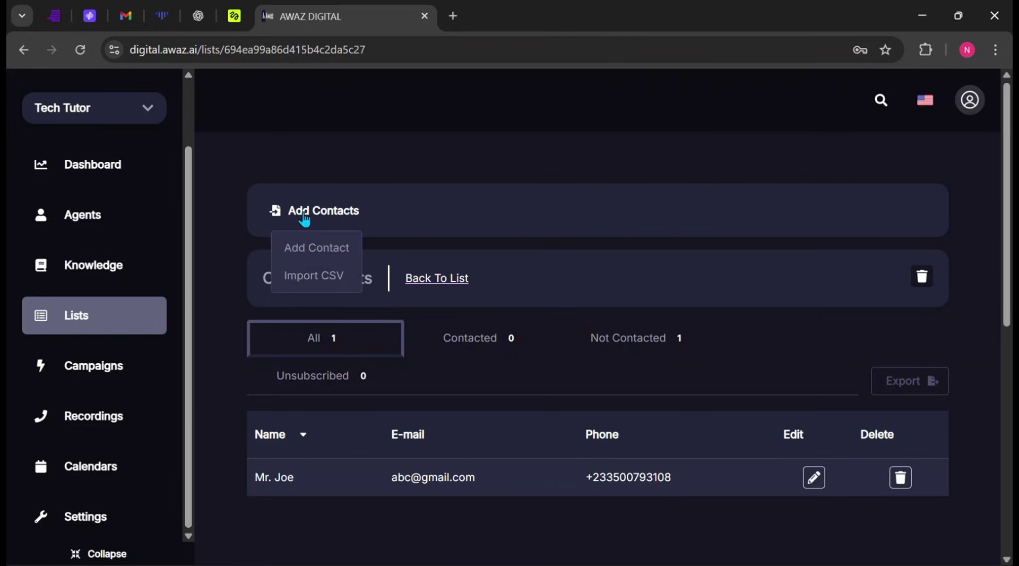
Step: Load the contact_list CSV file for import into the Canada clients list
click(332, 285)
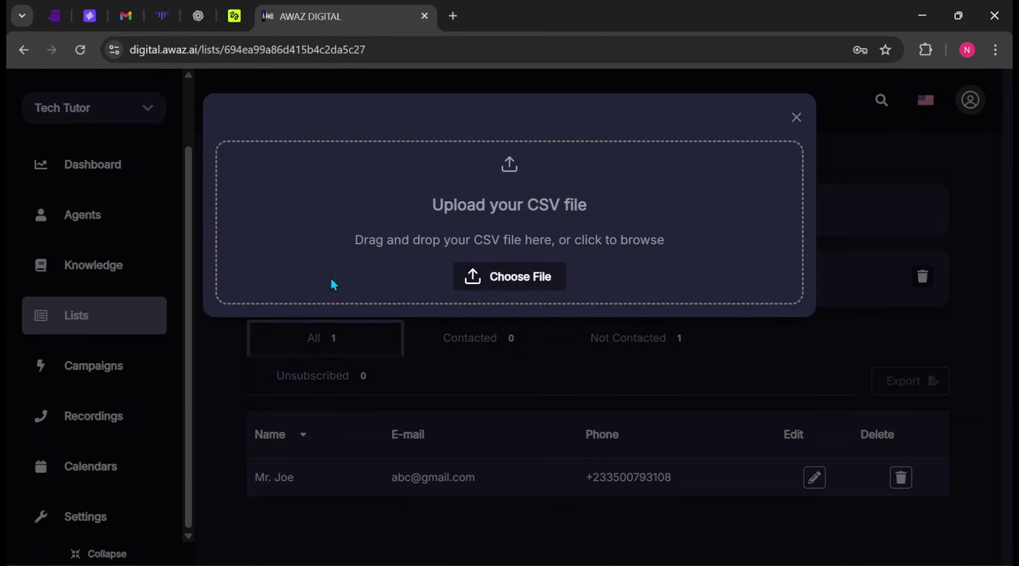
click(514, 284)
click(290, 196)
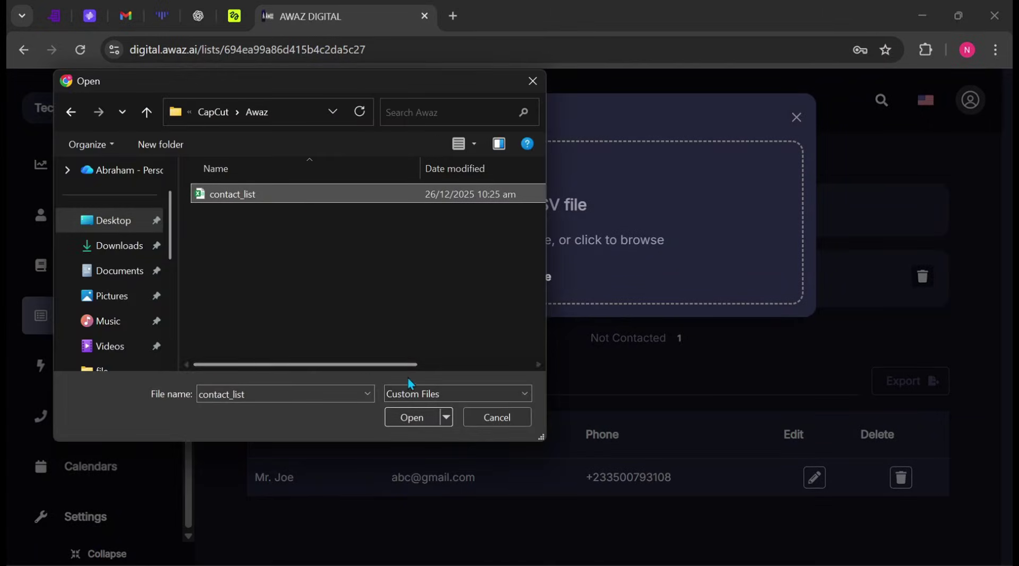
click(419, 416)
Step: Map the Name, Phone and E-mail columns and import the contacts
click(623, 302)
click(608, 347)
click(645, 311)
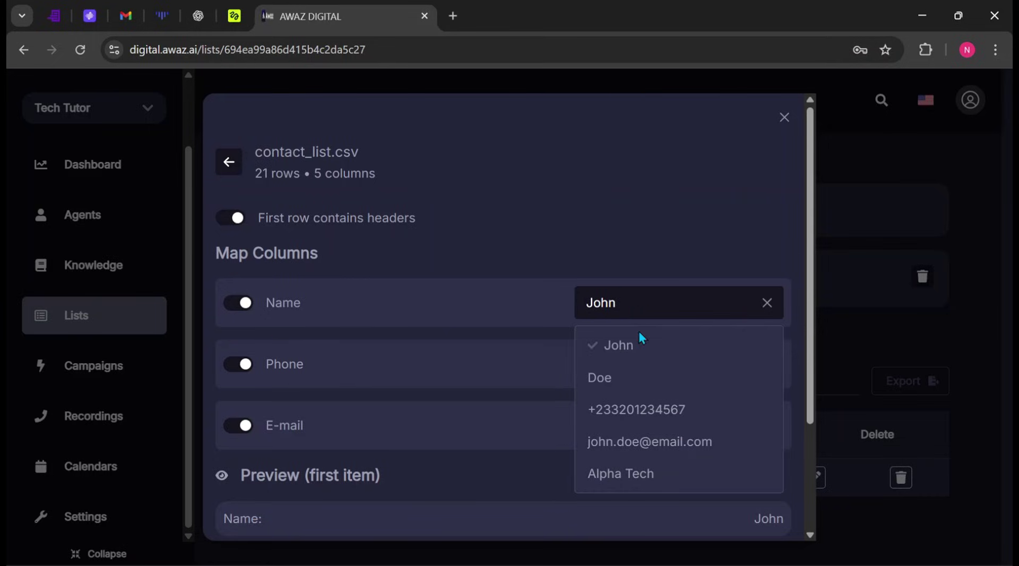
click(596, 301)
click(648, 363)
click(634, 471)
click(659, 422)
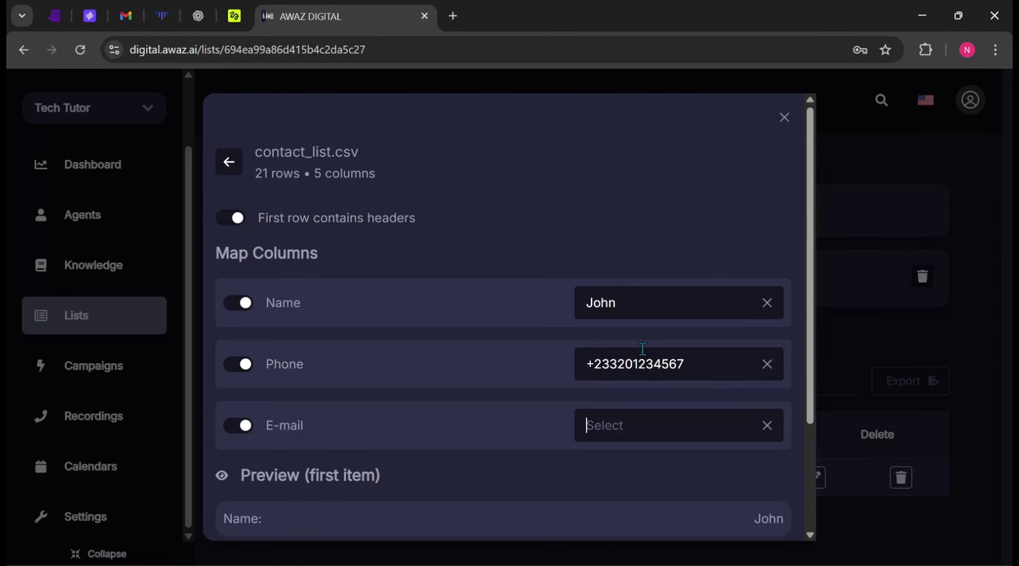
scroll(467, 318, down, 3)
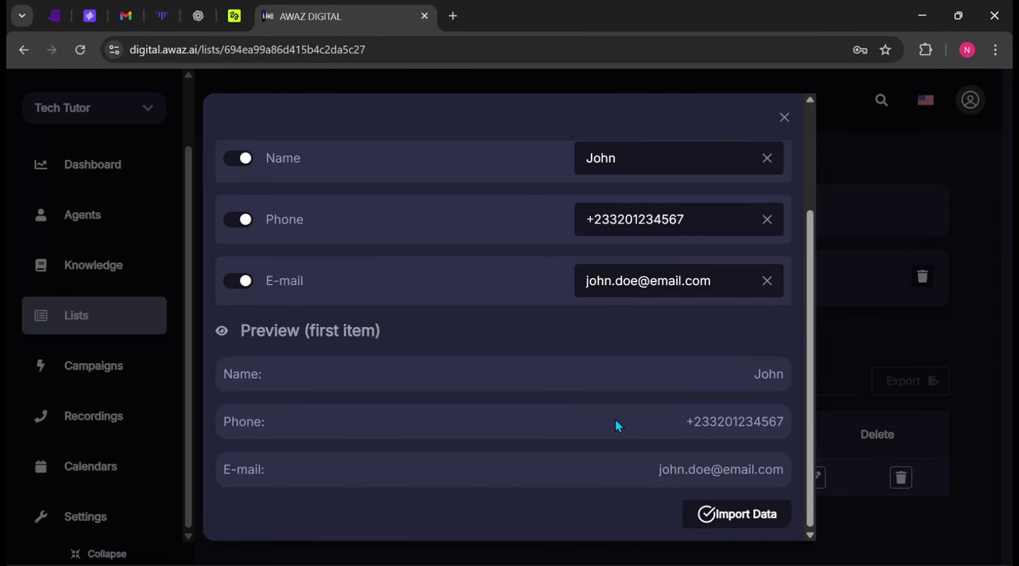
click(741, 524)
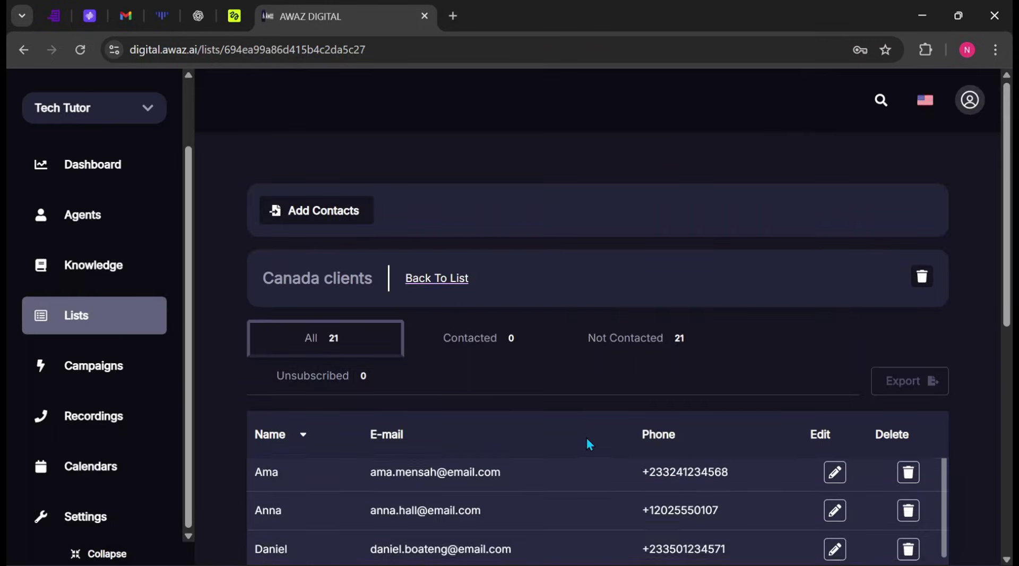
Step: Scroll through the 21 imported, not-contacted contacts across both pages
scroll(583, 434, down, 2)
scroll(648, 334, down, 4)
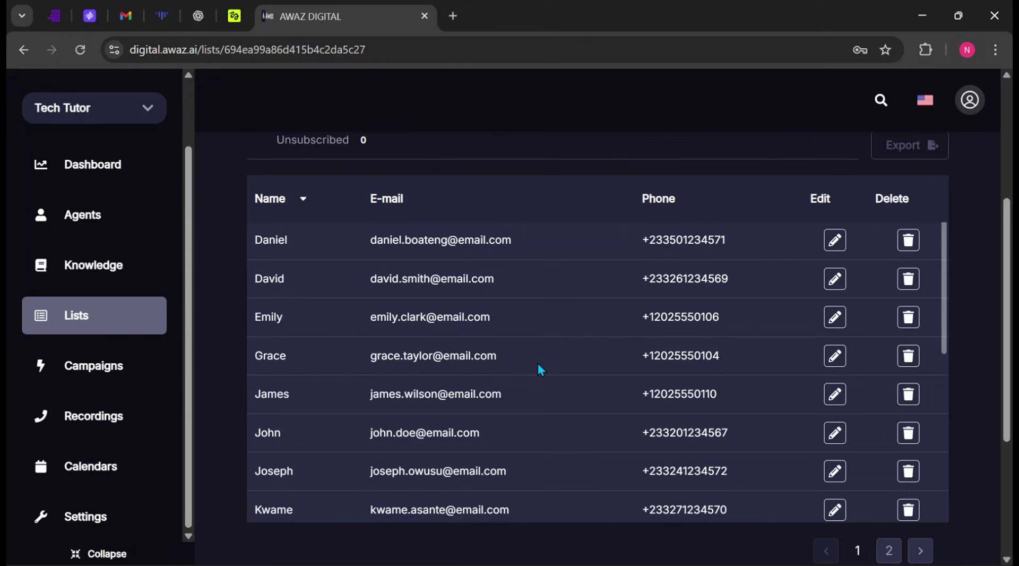
scroll(547, 352, up, 2)
scroll(546, 353, up, 2)
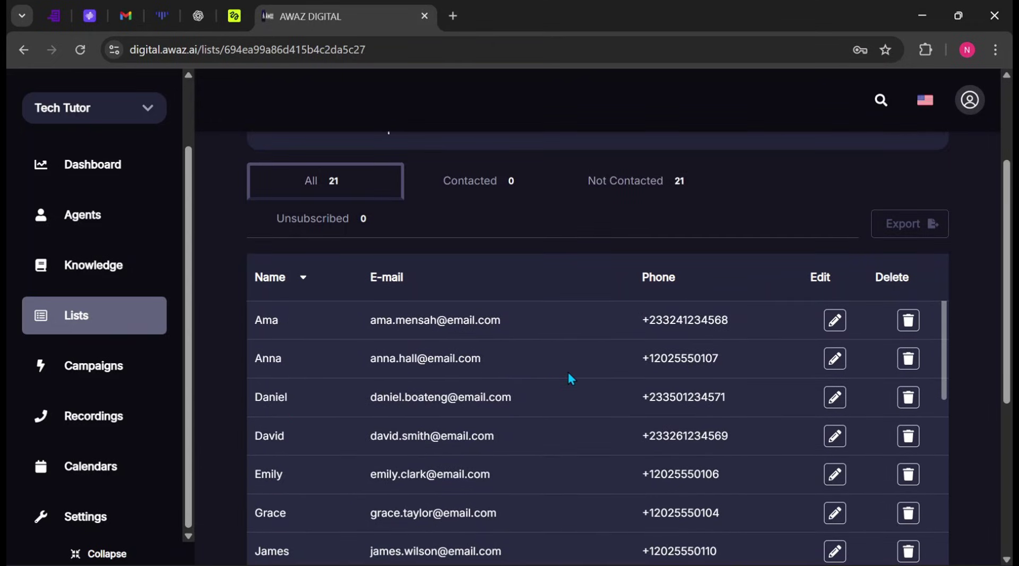
scroll(569, 377, down, 6)
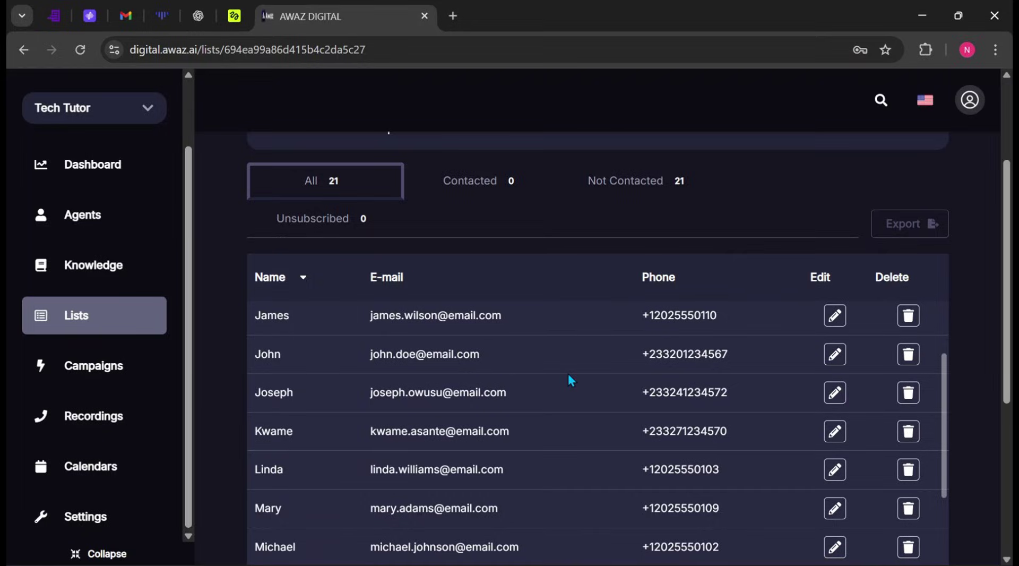
scroll(569, 380, down, 3)
scroll(569, 379, up, 3)
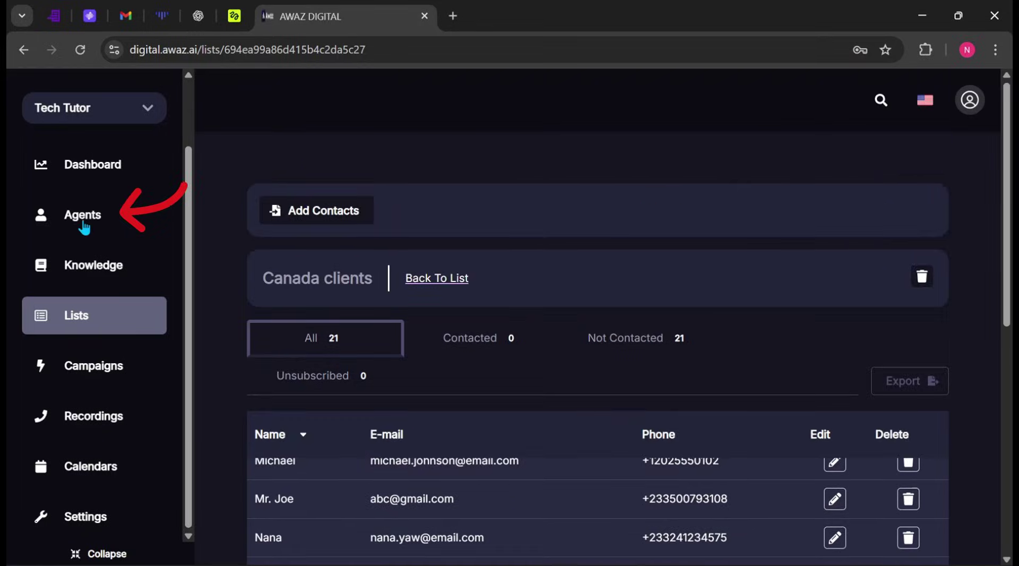
Step: From the Agents page, start a new agent and select a template from the template list
click(83, 223)
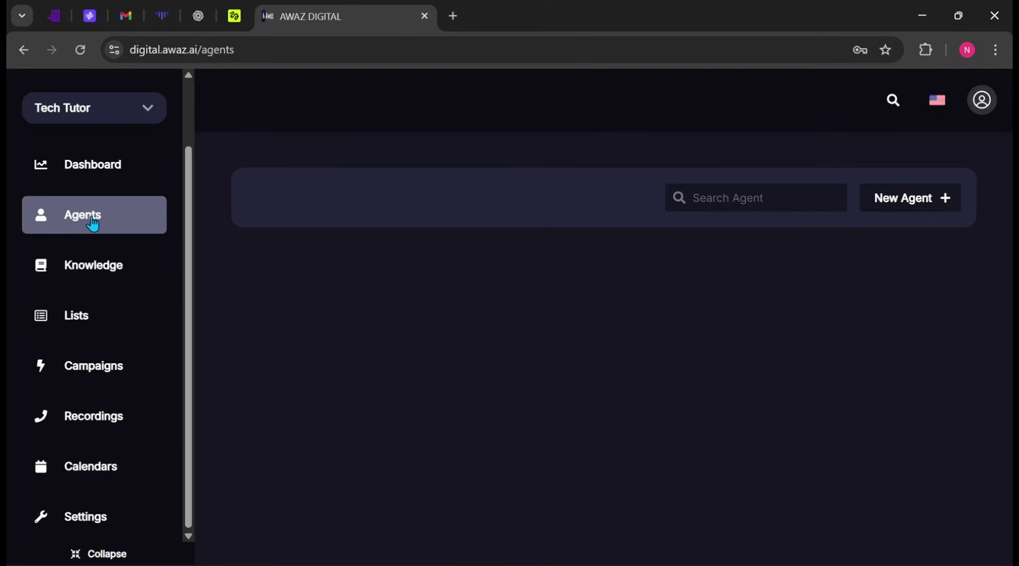
click(918, 200)
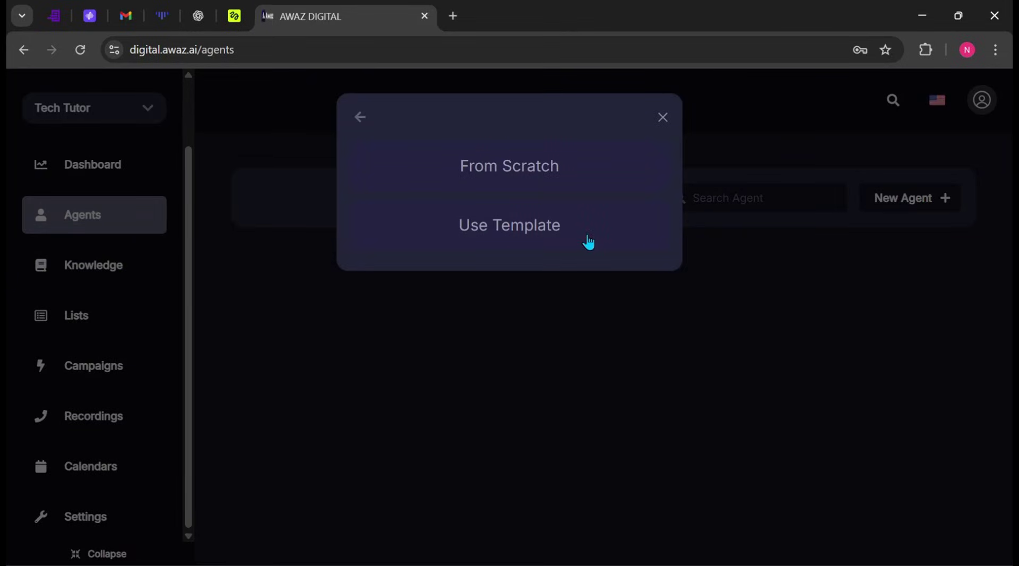
click(545, 241)
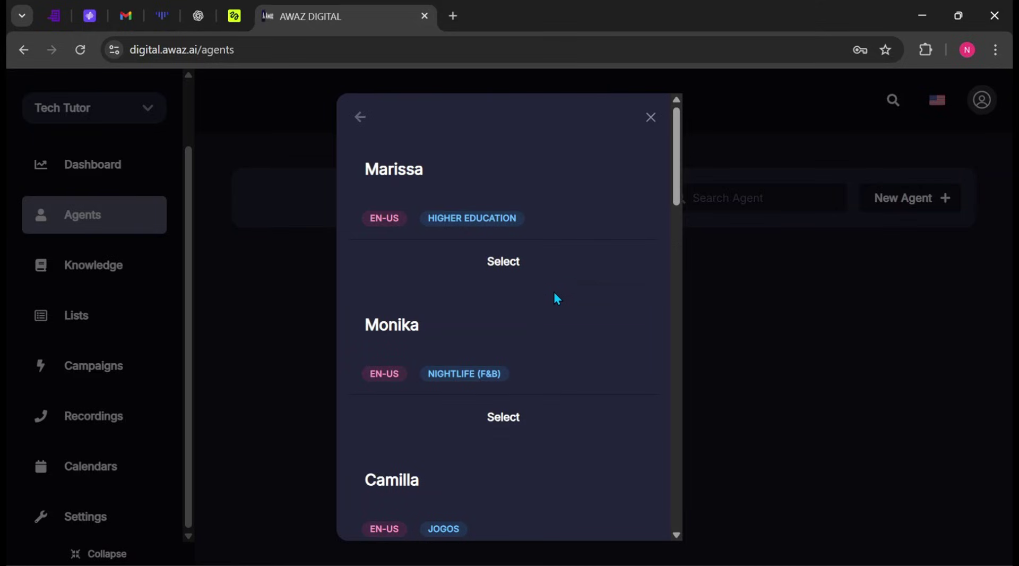
scroll(555, 297, down, 6)
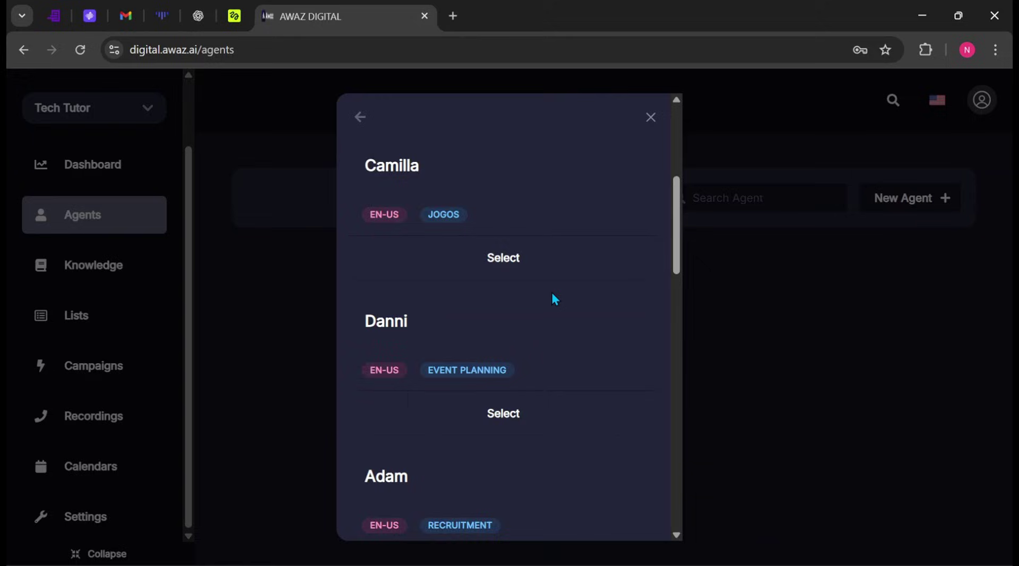
scroll(553, 297, down, 2)
scroll(553, 297, up, 2)
scroll(553, 298, up, 4)
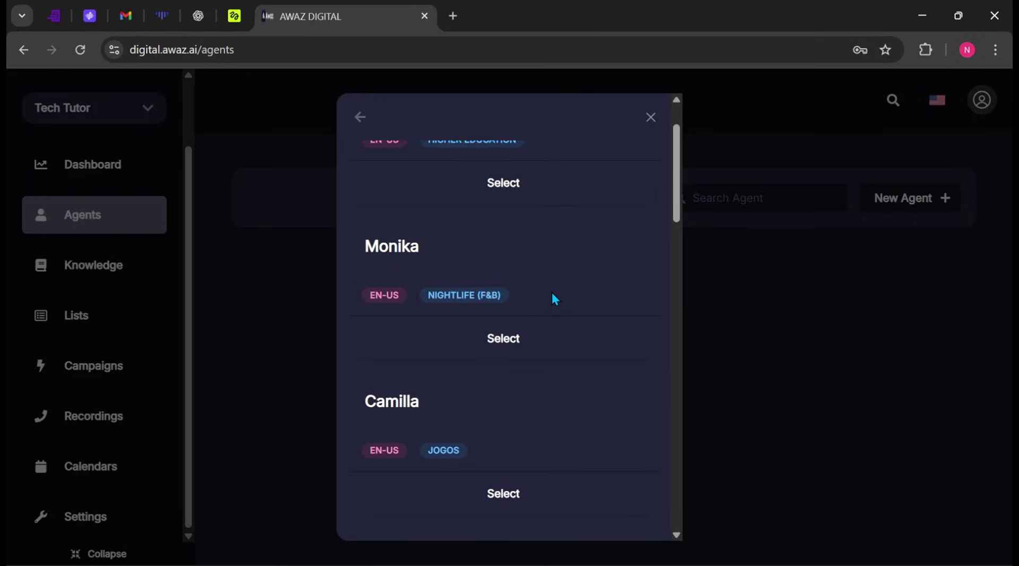
click(541, 335)
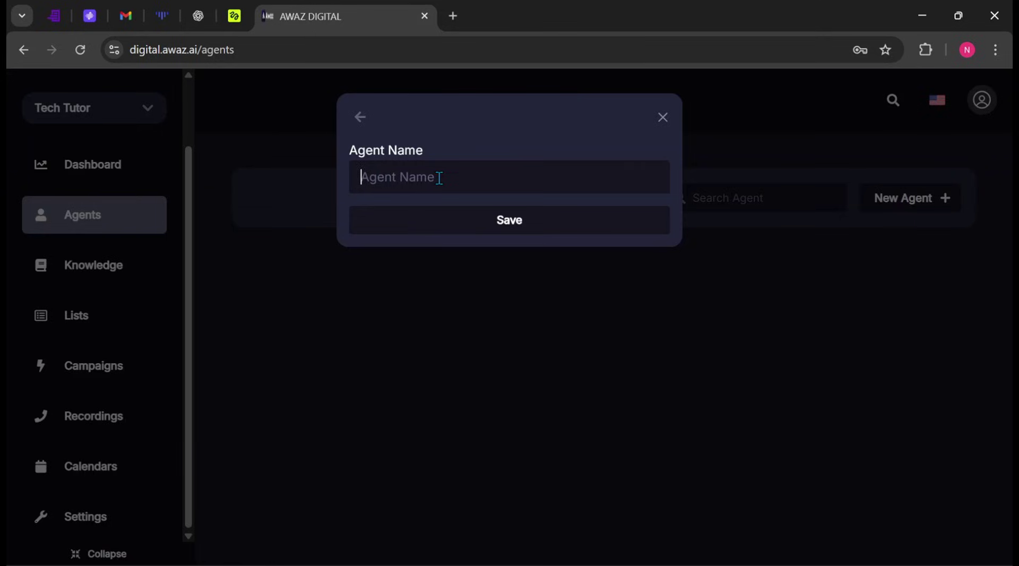
Step: Name the new agent 'Amanda' and save it
text(Amanda)
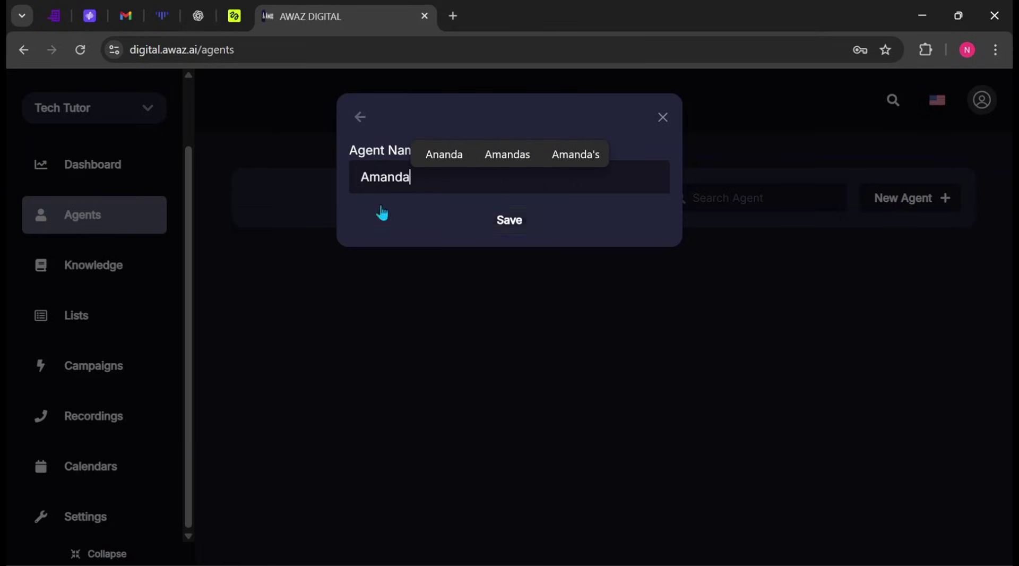
click(510, 221)
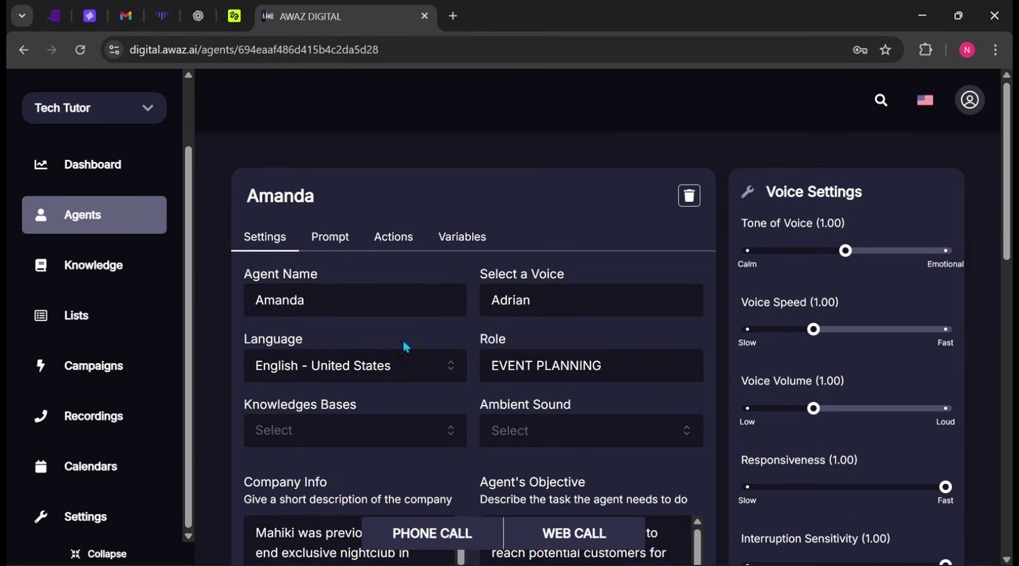
scroll(618, 325, down, 8)
scroll(618, 325, up, 7)
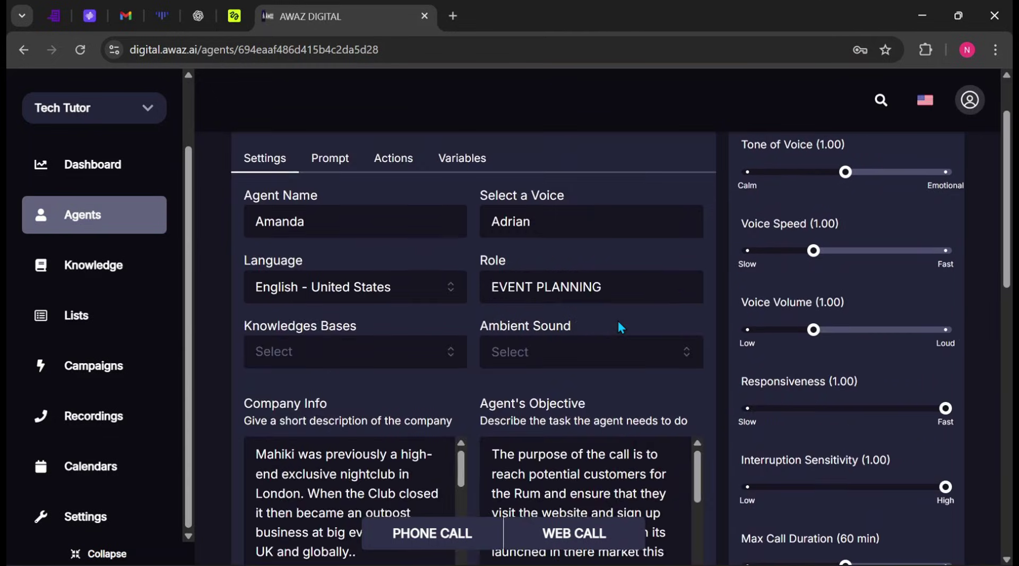
scroll(619, 322, up, 2)
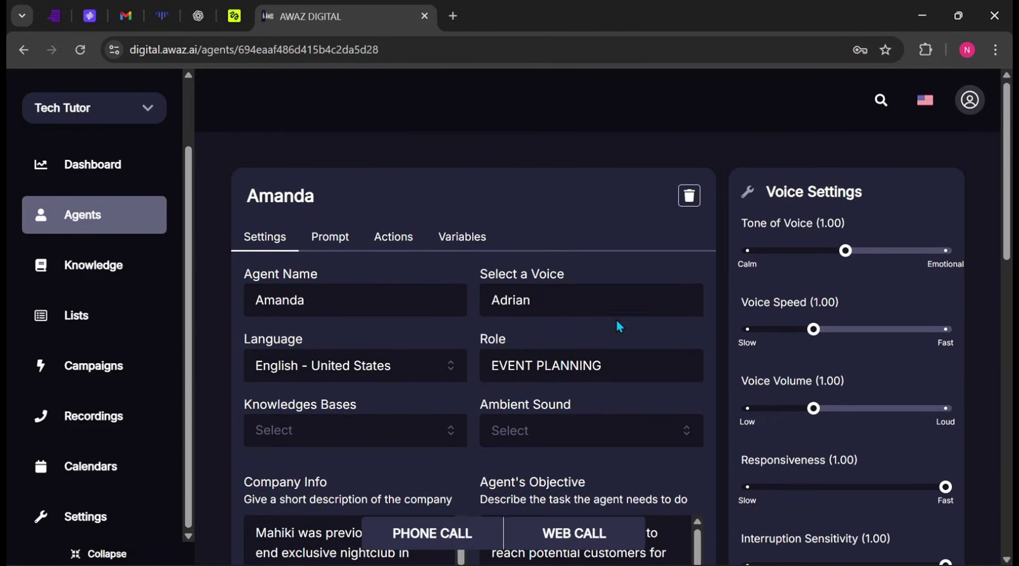
Step: Change Amanda's voice from Adrian to Kate
click(616, 318)
scroll(485, 272, down, 5)
scroll(485, 272, down, 10)
scroll(485, 272, up, 8)
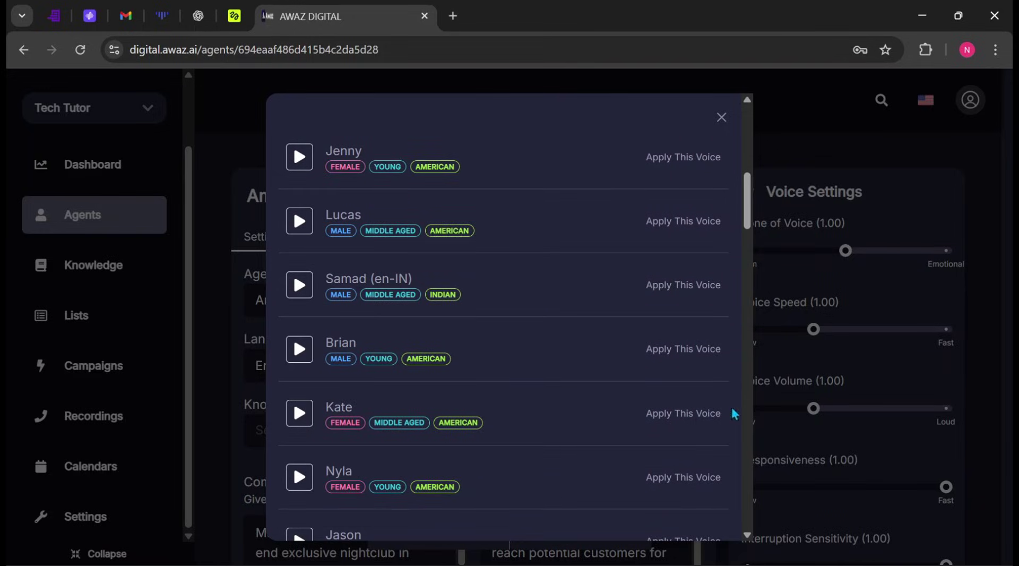
click(679, 422)
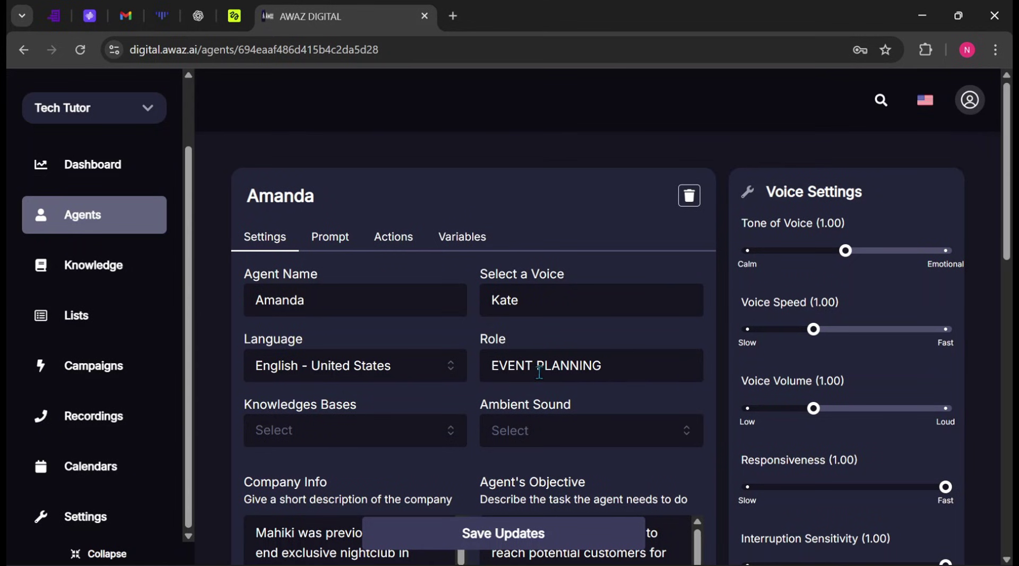
scroll(471, 337, down, 2)
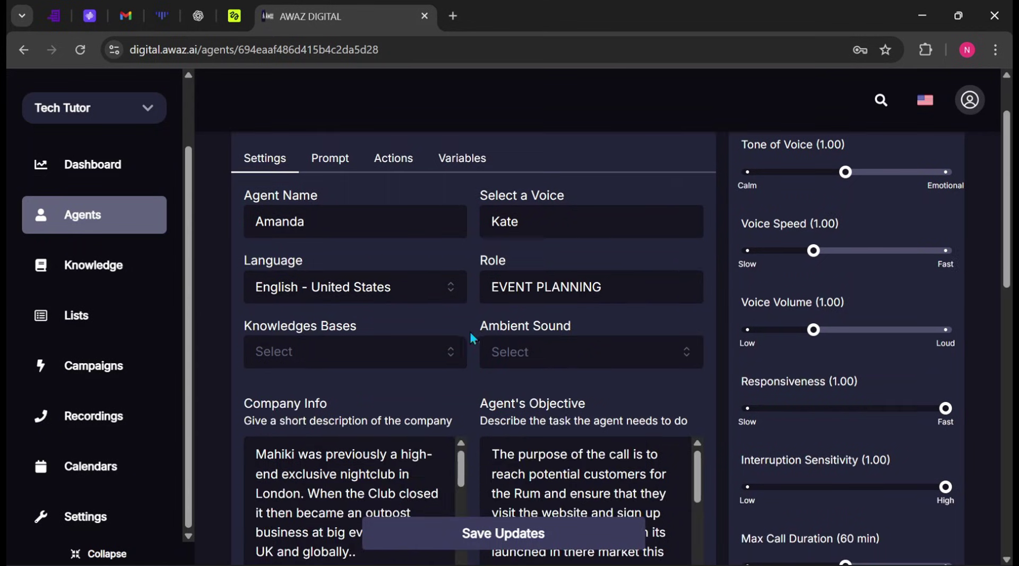
click(542, 359)
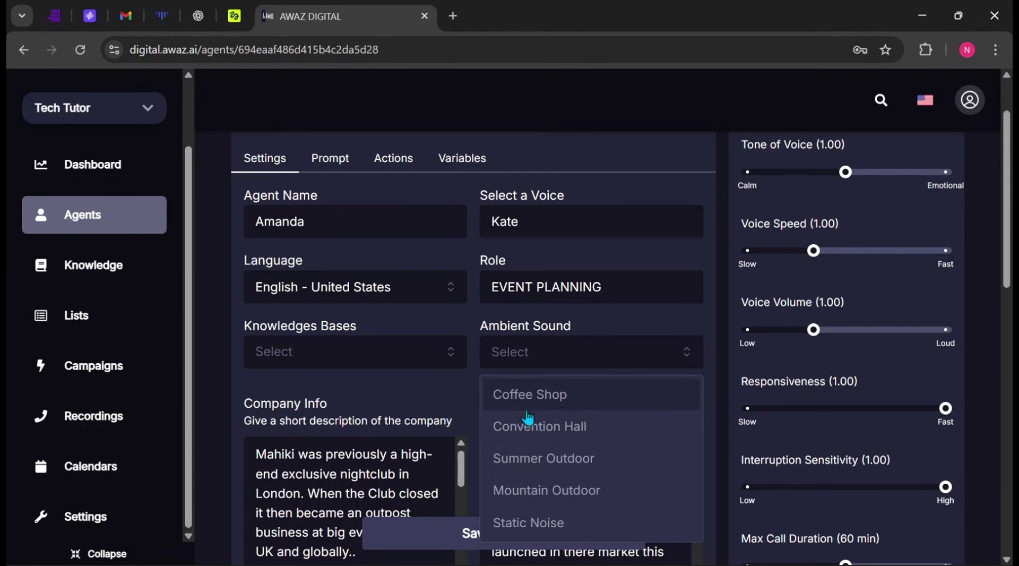
scroll(451, 390, down, 3)
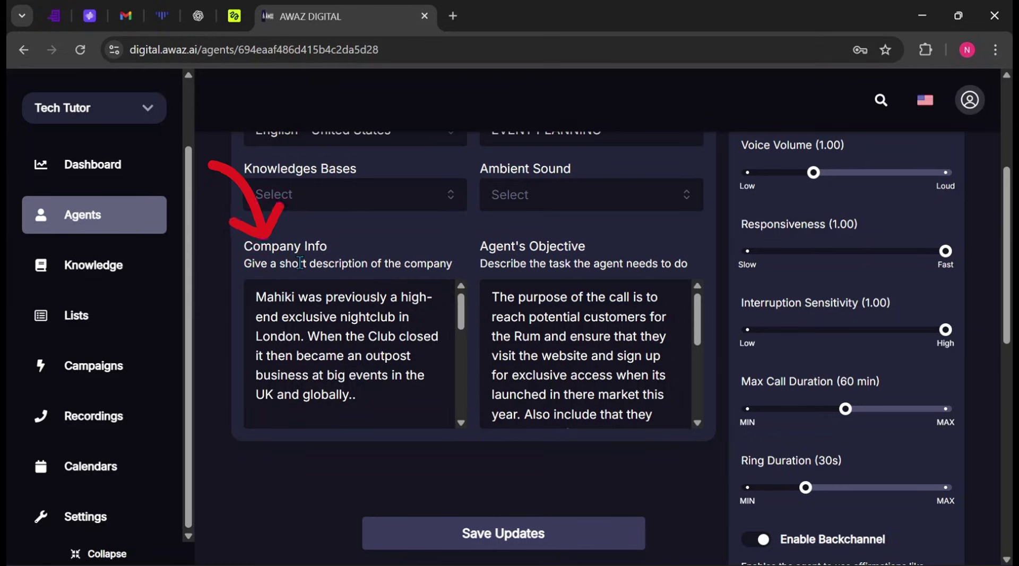
scroll(354, 339, down, 3)
scroll(354, 340, down, 3)
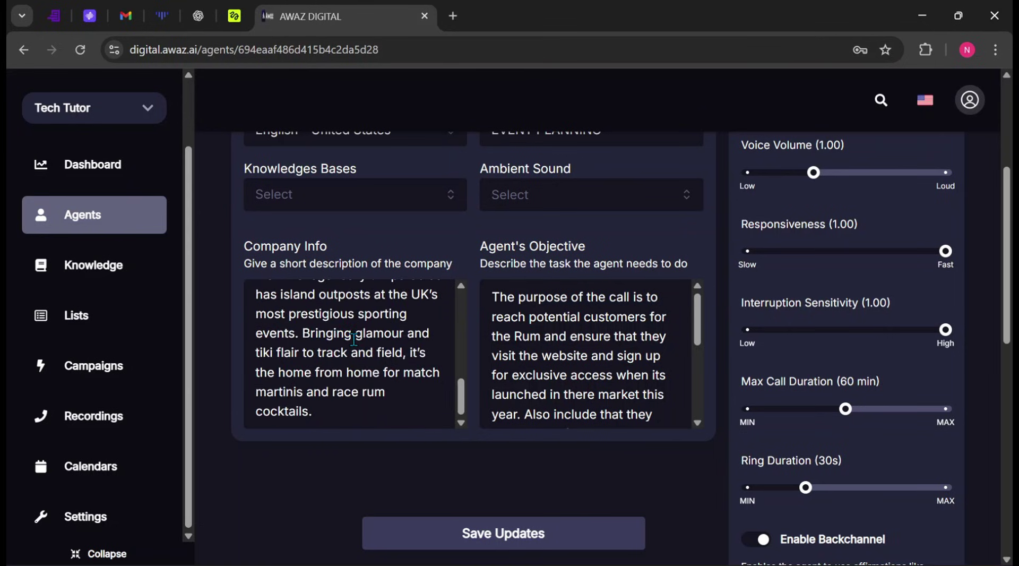
scroll(353, 340, up, 10)
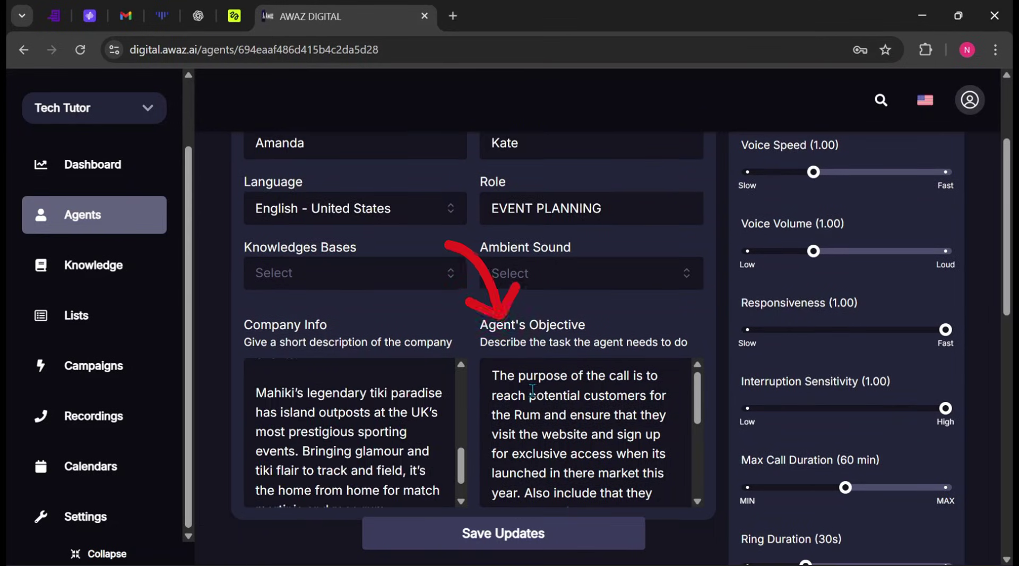
scroll(530, 392, down, 2)
scroll(533, 390, up, 2)
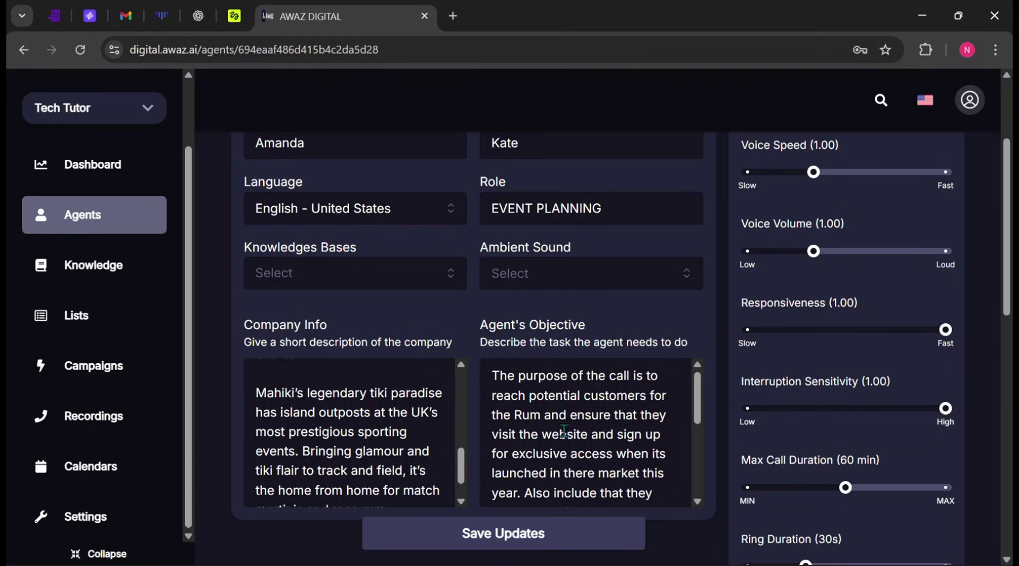
scroll(564, 431, down, 5)
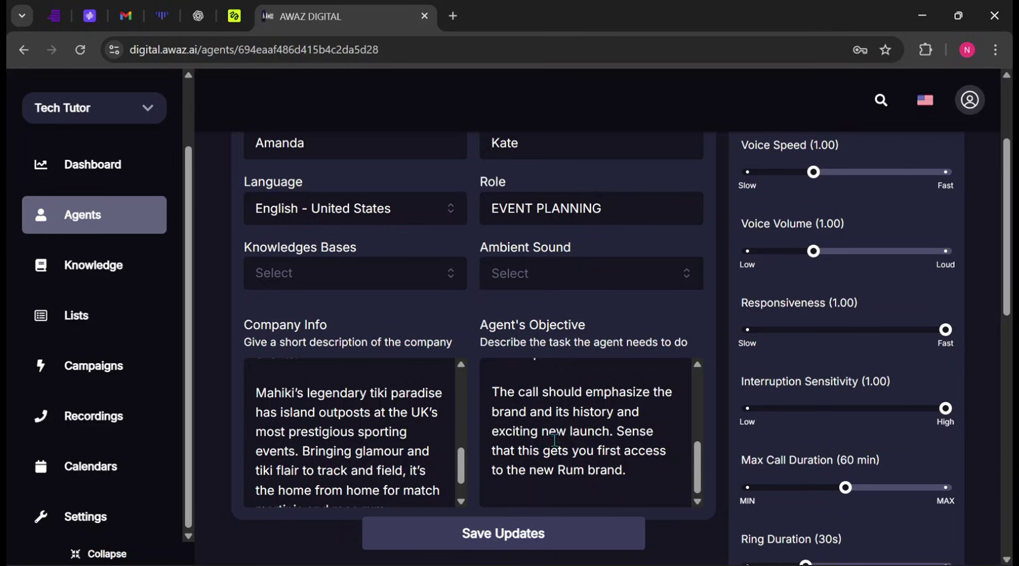
scroll(564, 431, up, 6)
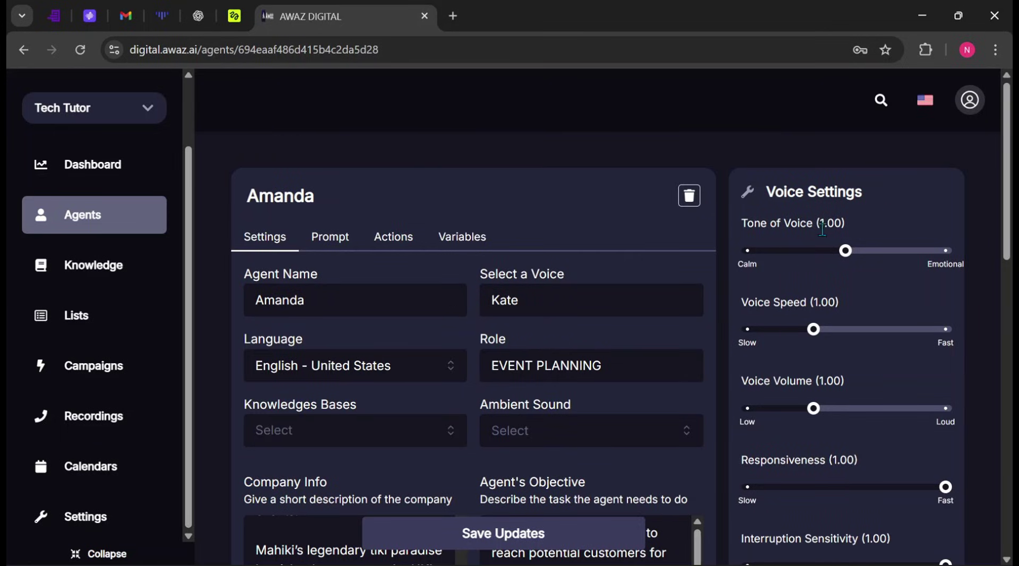
Step: Set Amanda's maximum call duration to 22 minutes
scroll(880, 237, down, 2)
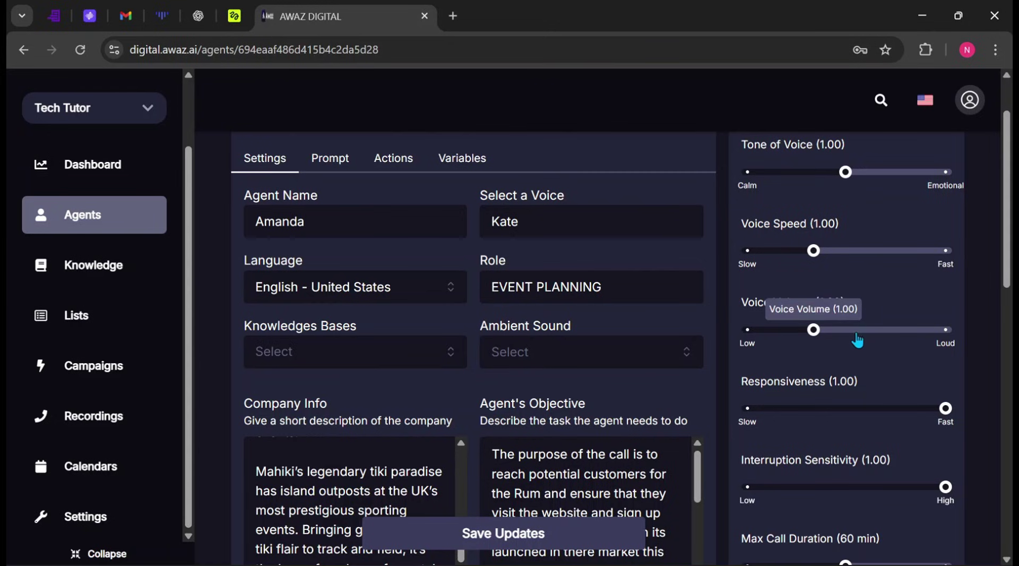
scroll(862, 335, down, 1)
scroll(859, 334, down, 1)
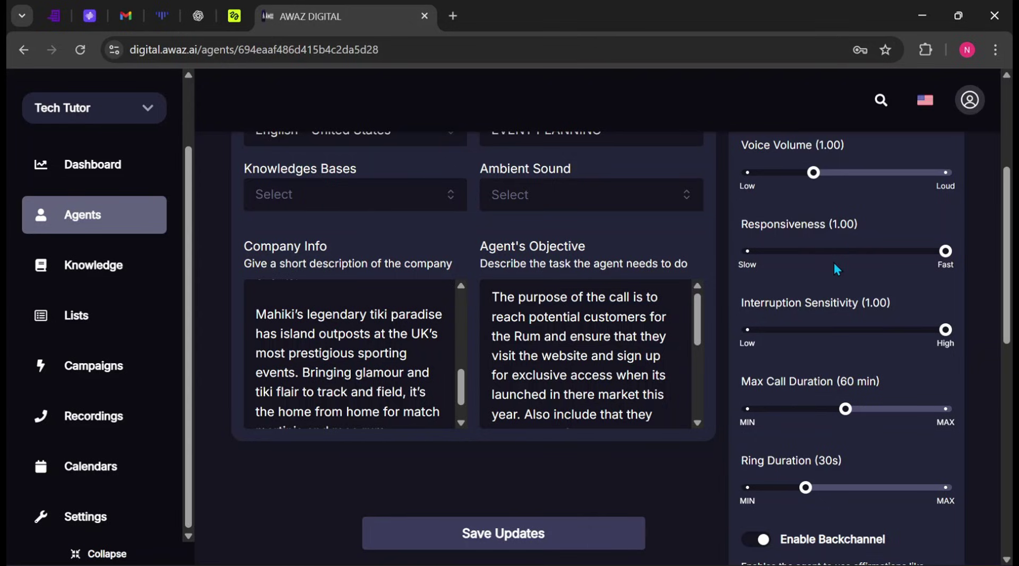
scroll(833, 263, down, 2)
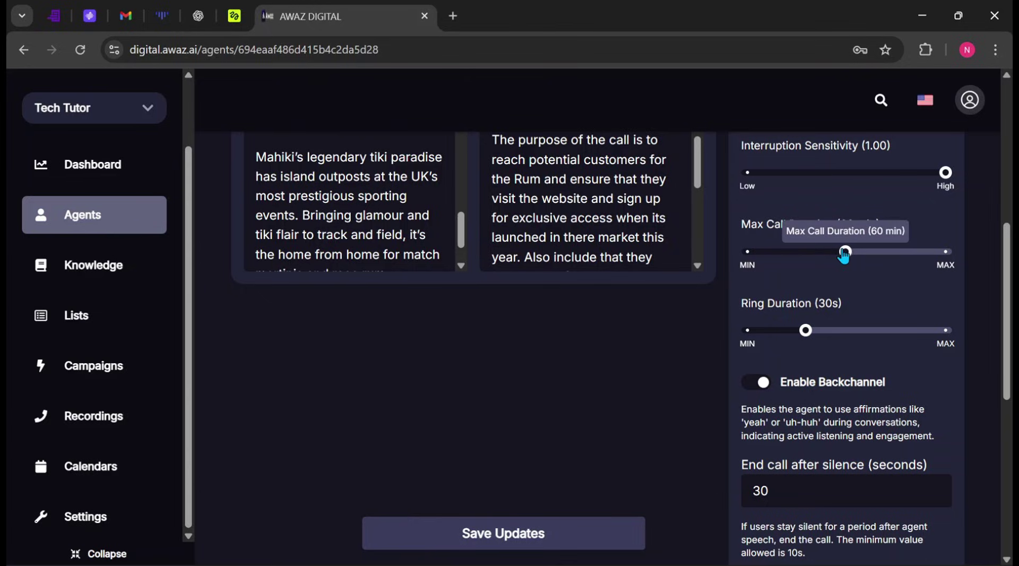
drag(844, 251, 897, 251)
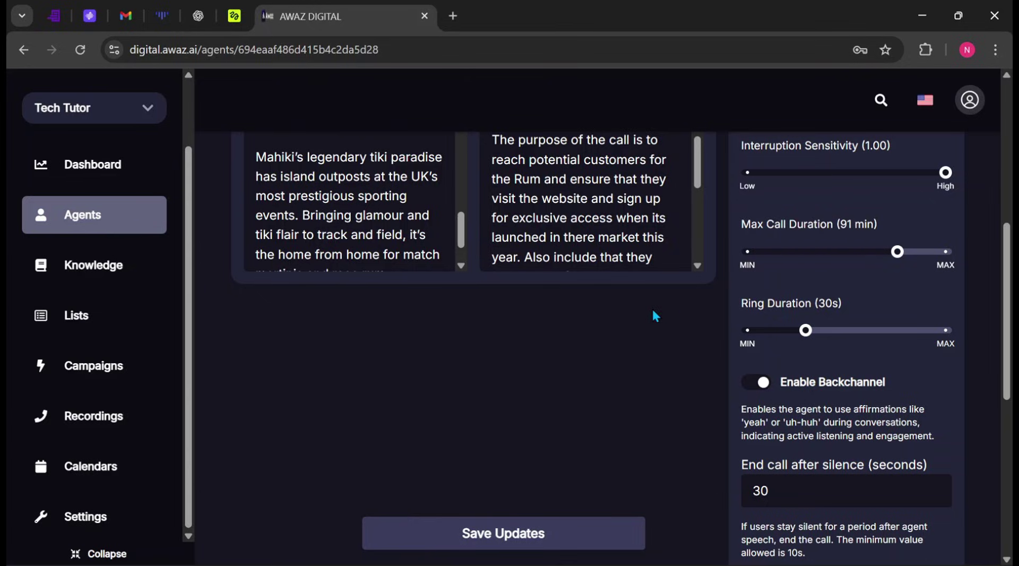
click(782, 251)
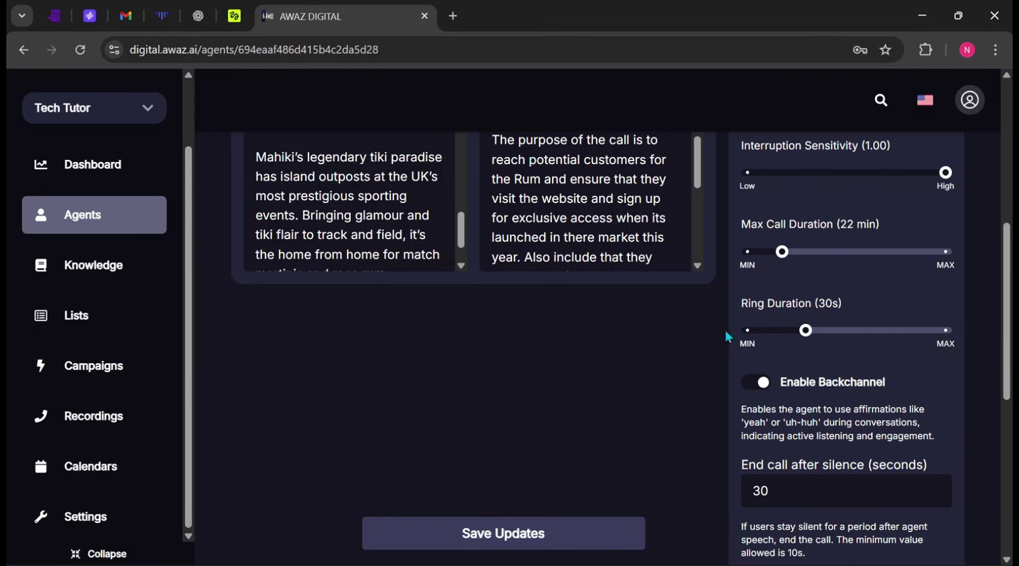
Step: Shorten the ring duration to 26 seconds
mouse_move(811, 340)
drag(805, 330, 796, 330)
scroll(822, 383, down, 2)
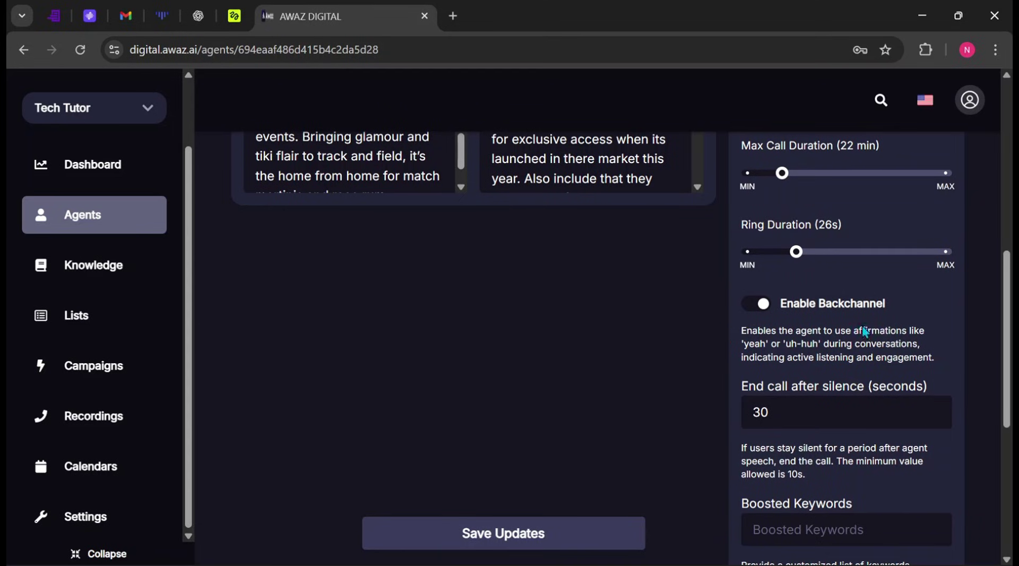
scroll(786, 383, down, 2)
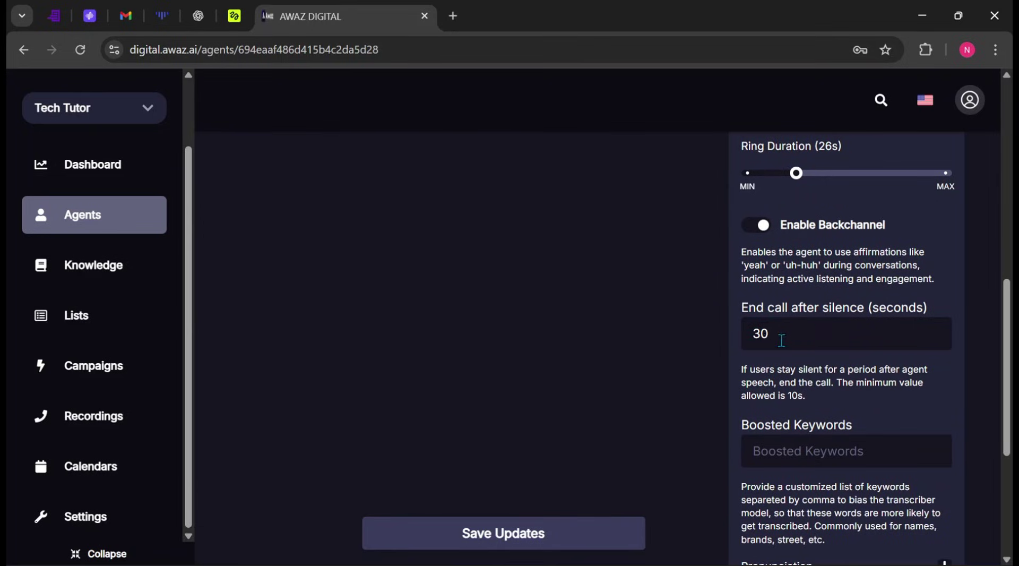
Step: In the Prompt tab, set Who Speaks First to 'AI begins with a dynamic begin message'
scroll(353, 239, up, 10)
click(333, 237)
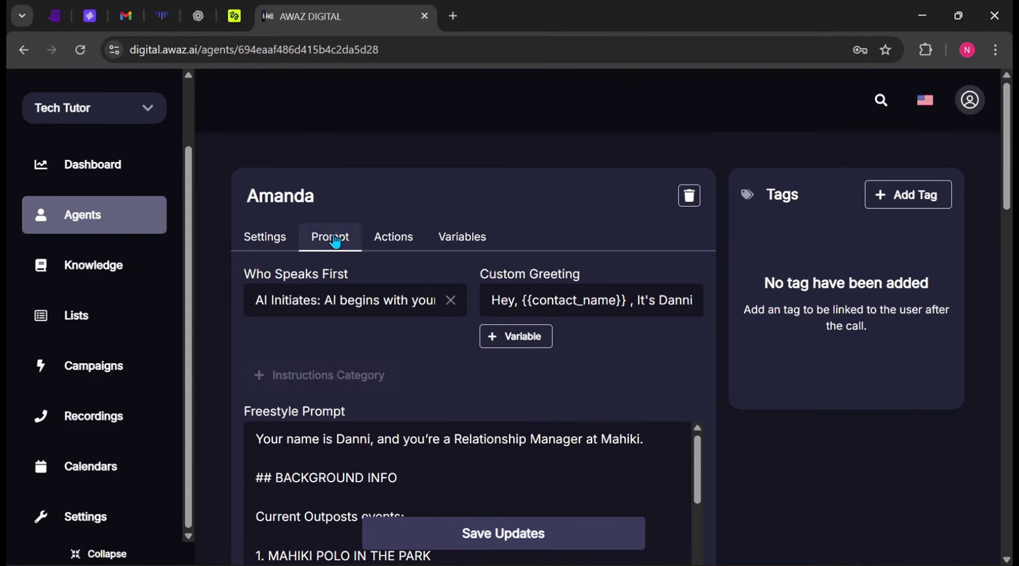
click(384, 297)
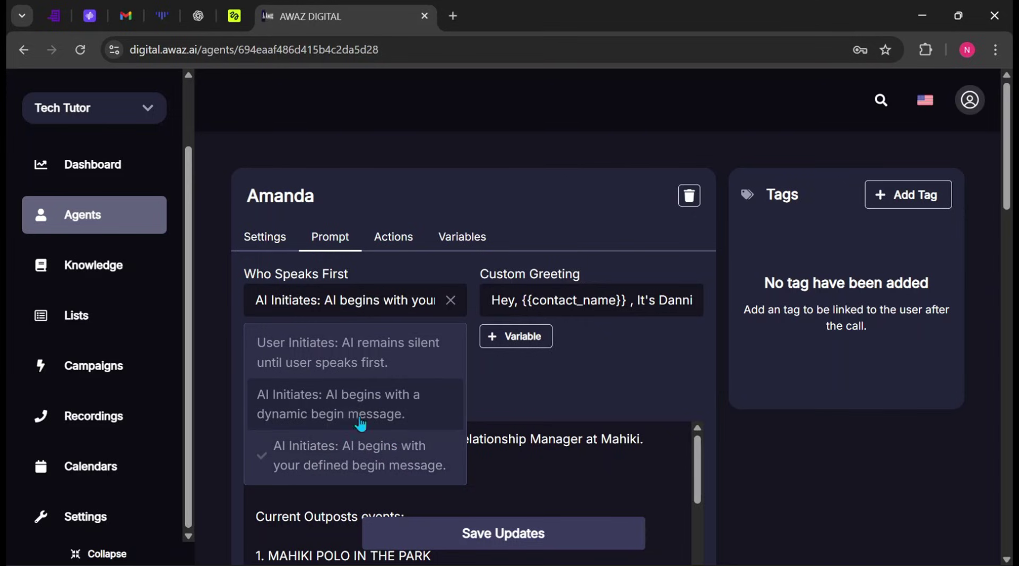
click(414, 414)
Step: Look through the prompt, then bring up the agent's Actions list
scroll(440, 366, down, 10)
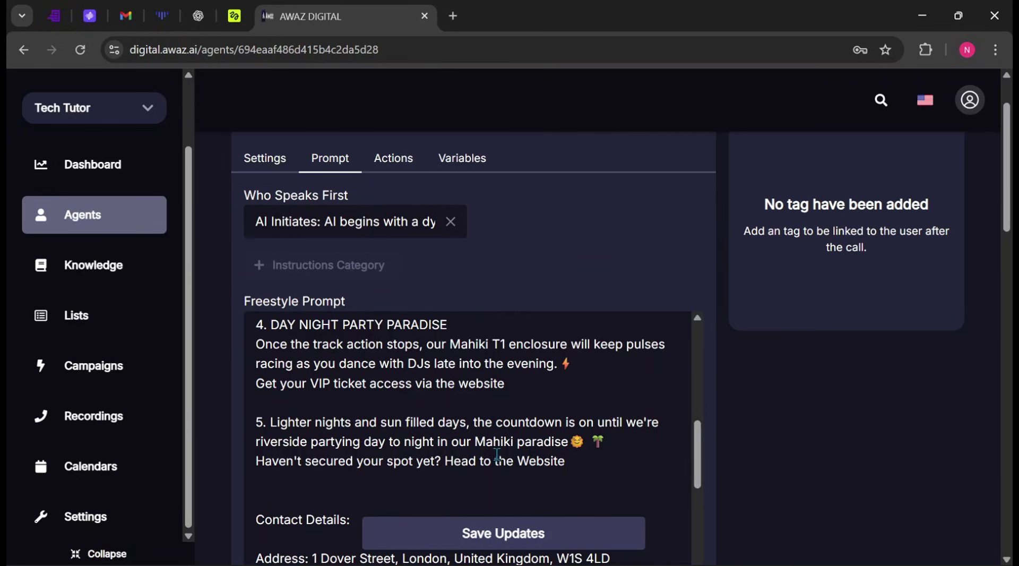
scroll(497, 455, down, 10)
scroll(497, 431, up, 4)
scroll(497, 431, up, 10)
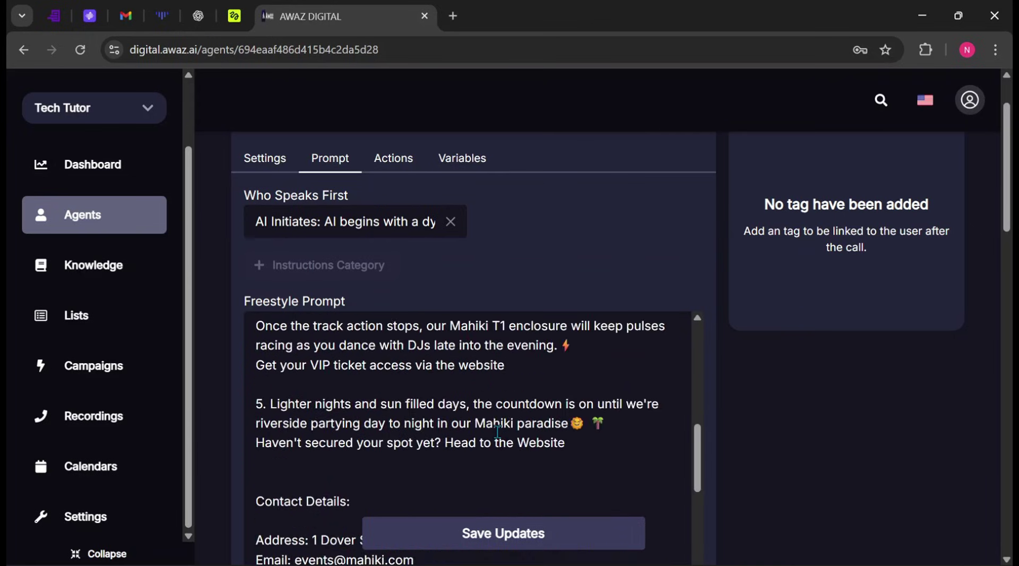
click(402, 165)
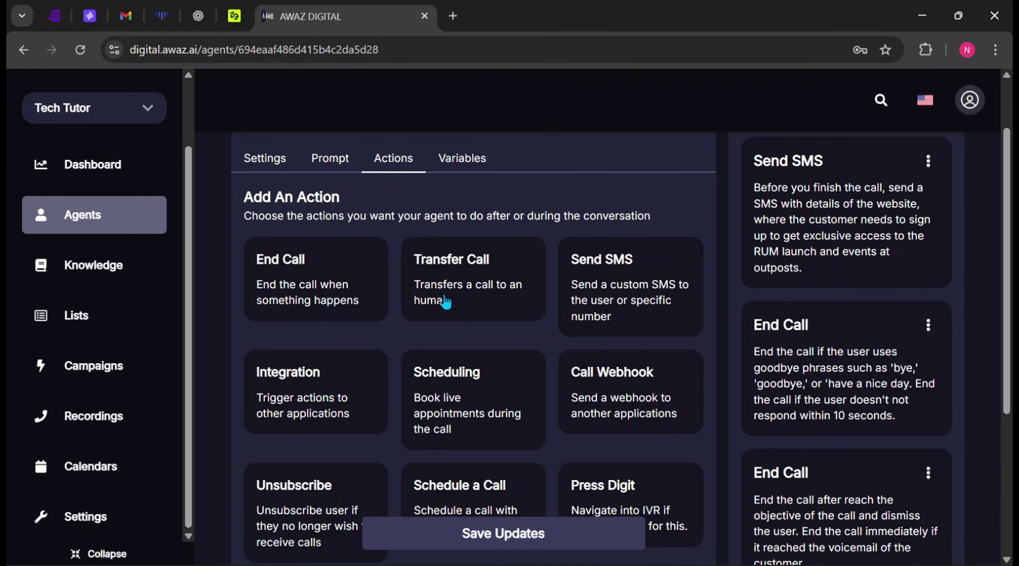
Step: Review Amanda's action cards, including Scheduling, and save the updates
scroll(424, 323, down, 3)
scroll(425, 322, up, 3)
scroll(589, 345, down, 5)
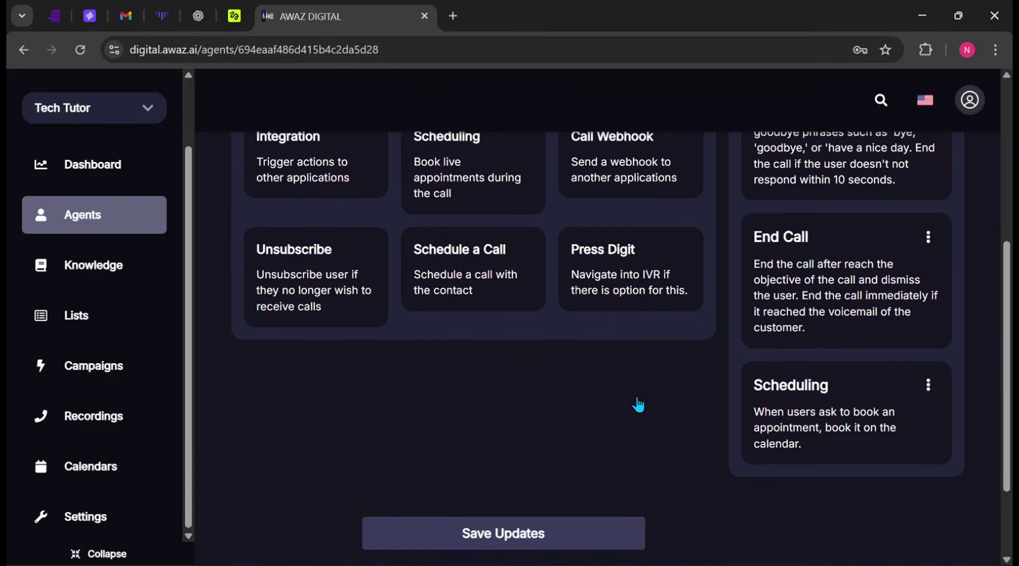
click(518, 533)
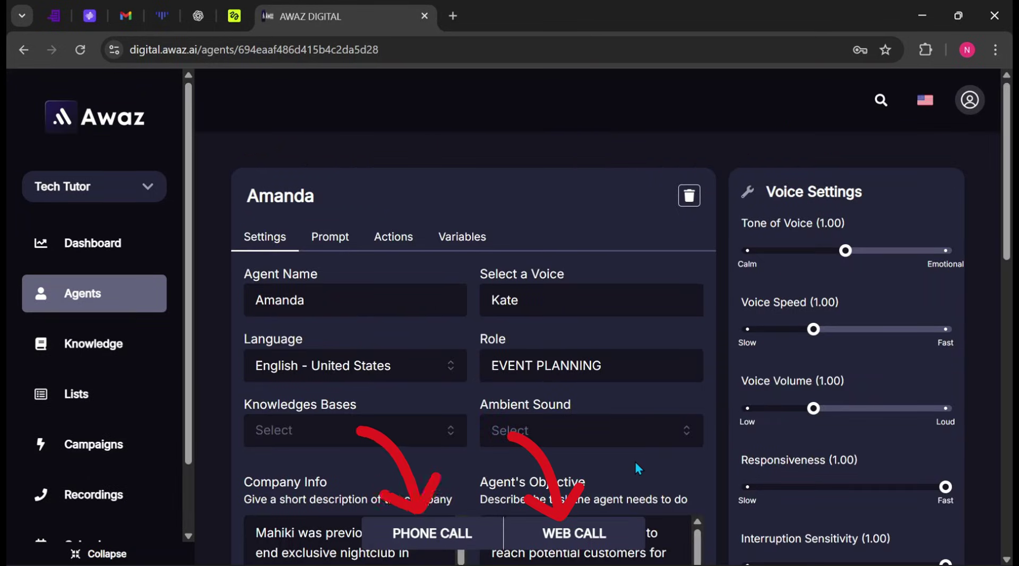
Step: Scroll down Amanda's settings page
scroll(624, 450, down, 2)
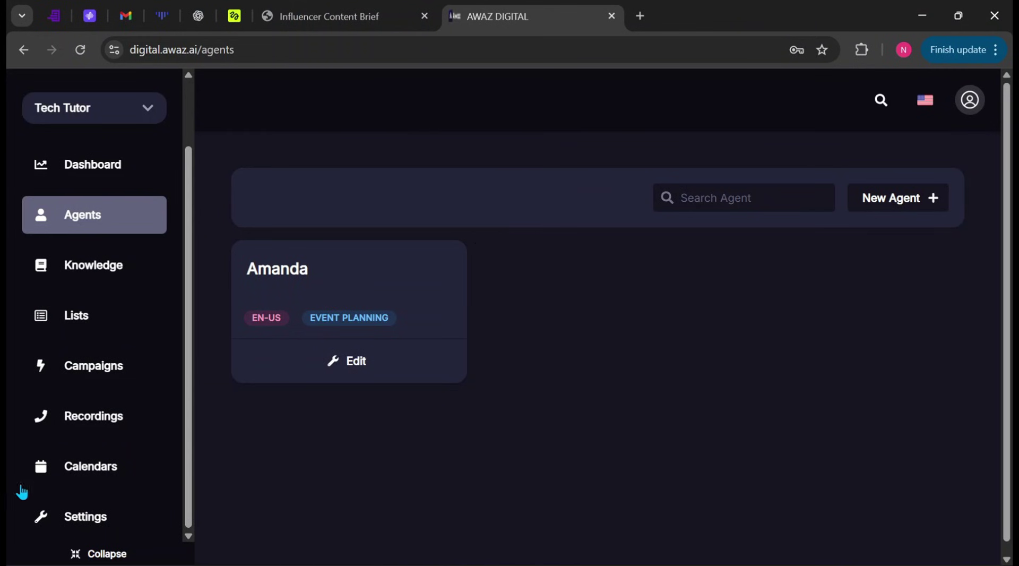
Step: Start a new campaign titled 'Dance show' with a phone number and agent Amanda
click(101, 373)
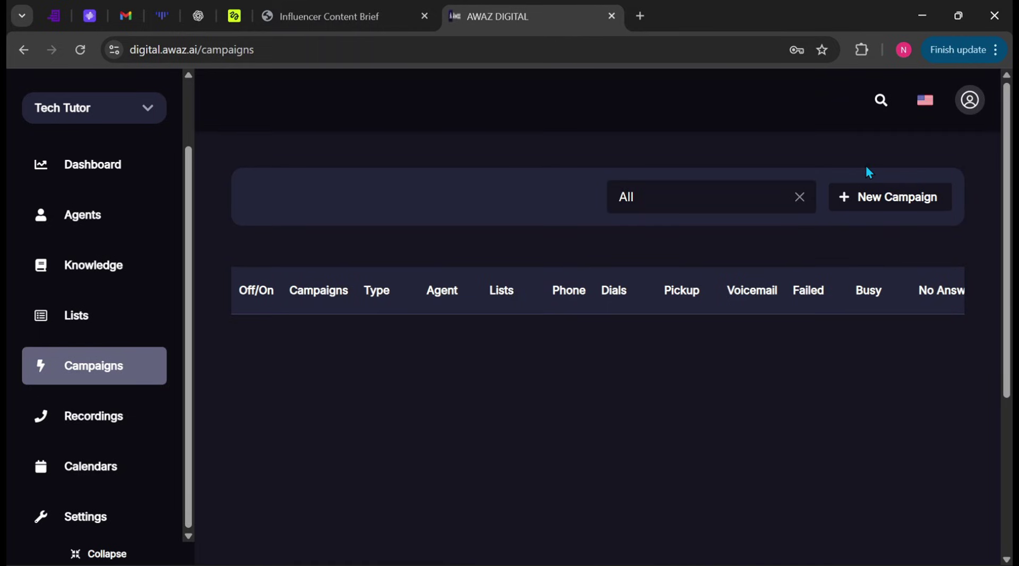
click(876, 201)
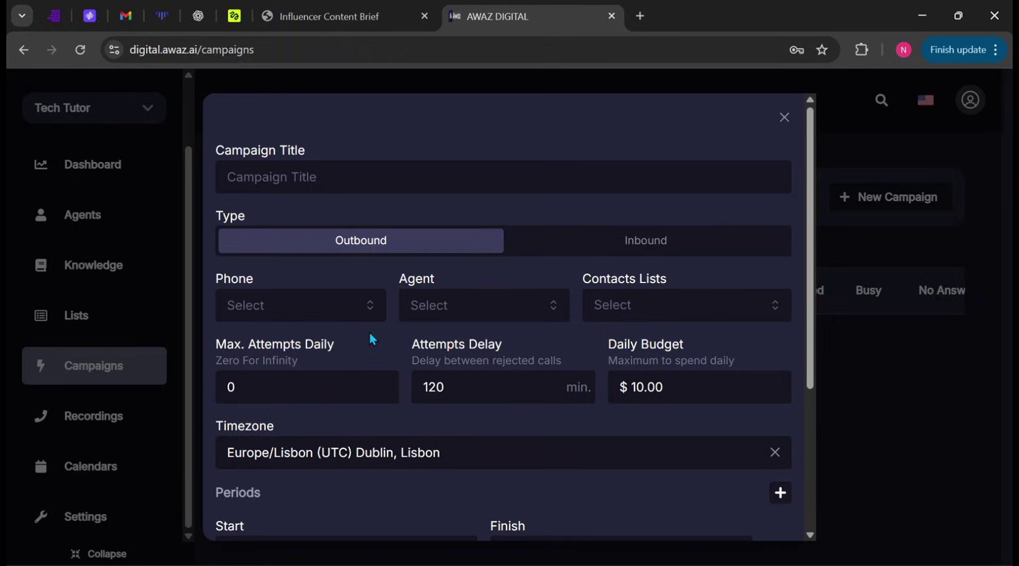
click(363, 185)
text(Dance show)
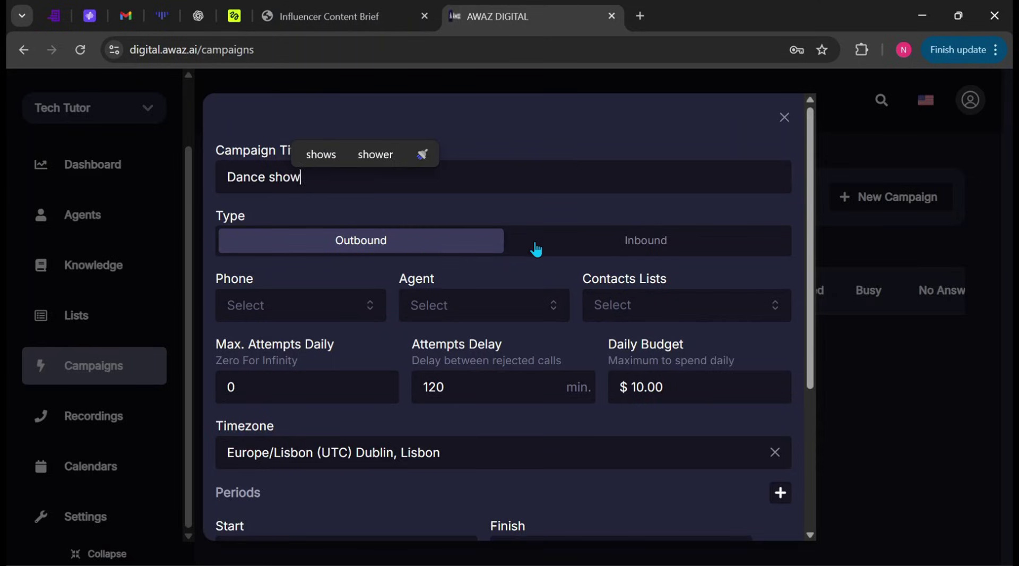
click(301, 305)
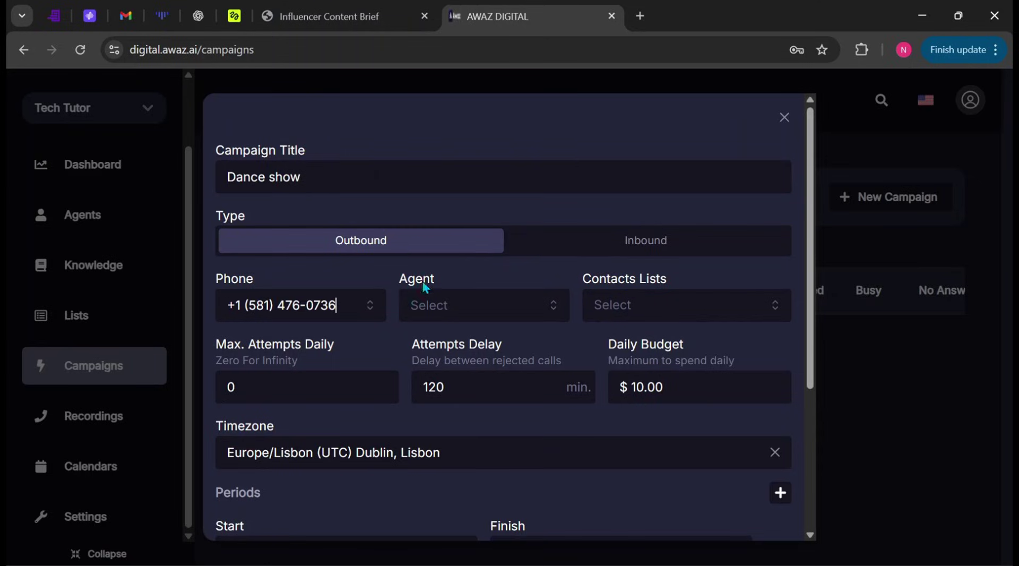
click(486, 314)
click(478, 348)
Step: Add the Canada clients contact list and set daily attempts to 2
click(655, 310)
click(687, 358)
scroll(312, 263, down, 3)
double_click(312, 264)
text(2)
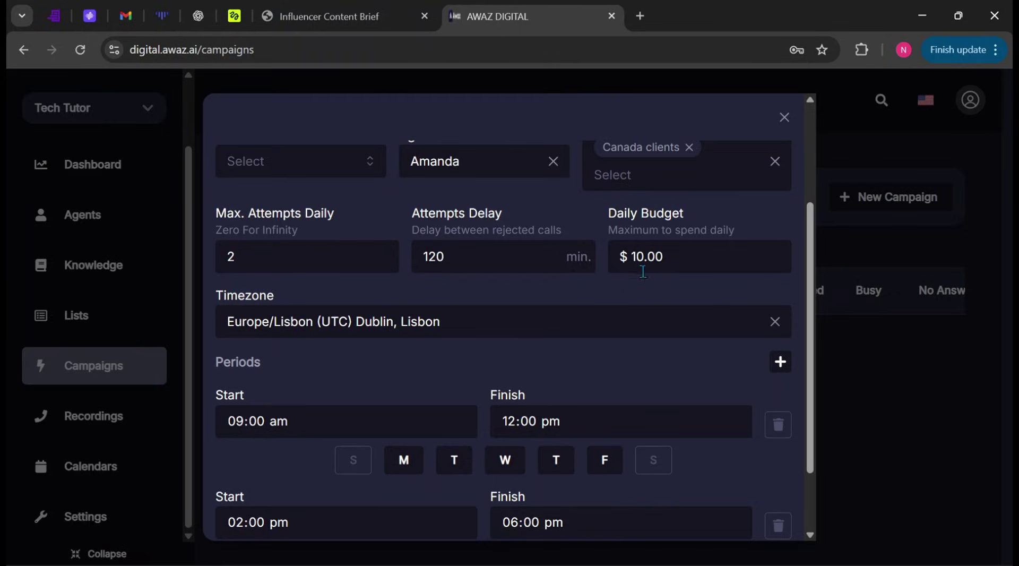
Step: Set timezone to America/Montevideo and remove Thursday and Friday from the first calling period
click(433, 331)
click(399, 478)
scroll(371, 365, down, 2)
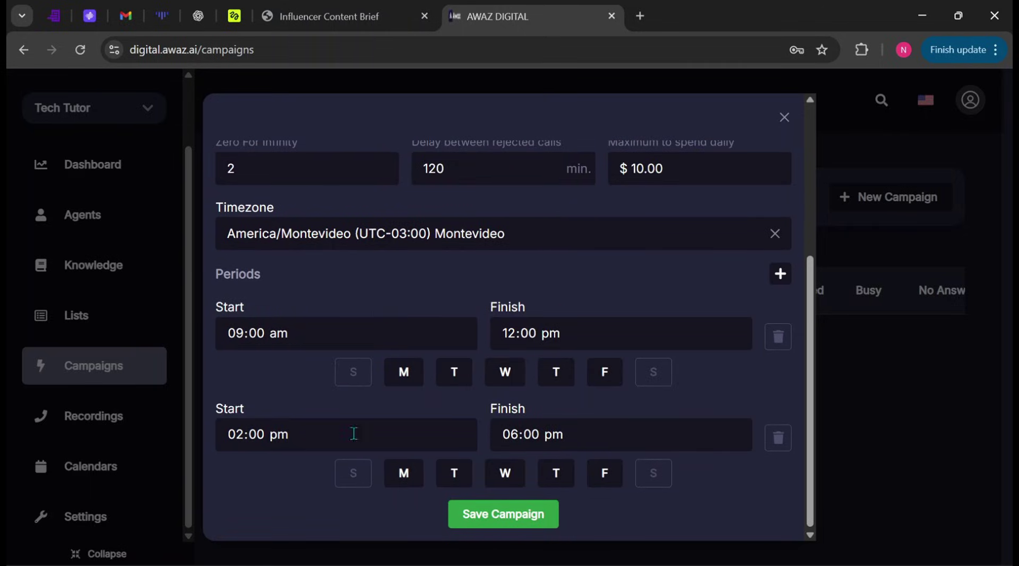
click(555, 372)
click(605, 372)
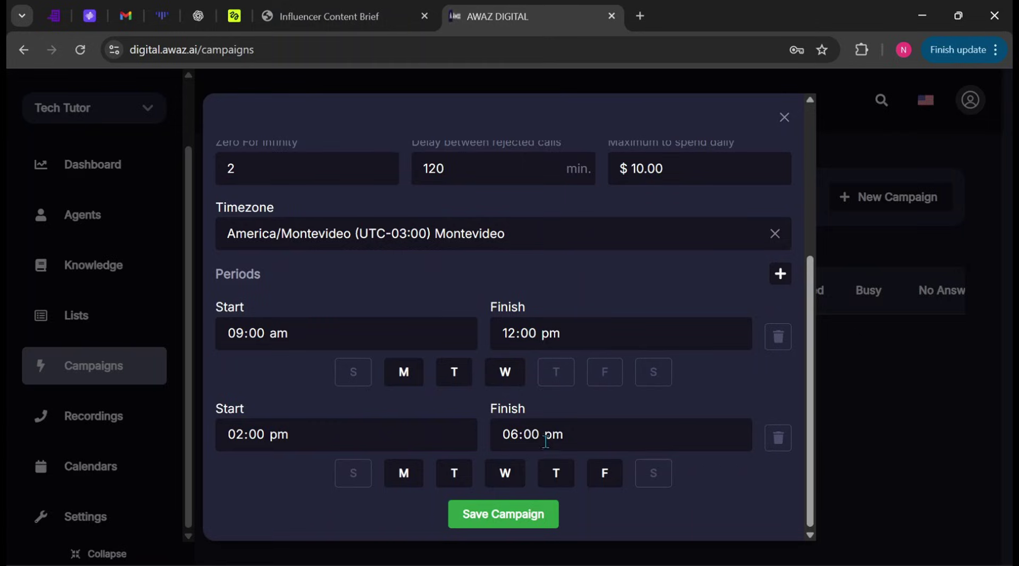
Step: Save the Dance show campaign, then switch it off and confirm stopping it
click(509, 523)
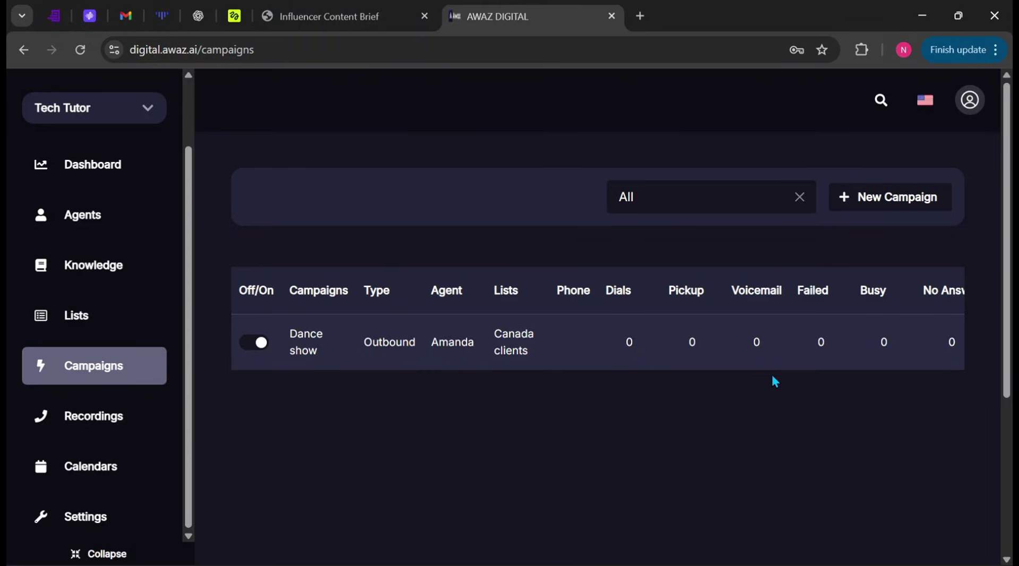
click(255, 343)
click(798, 519)
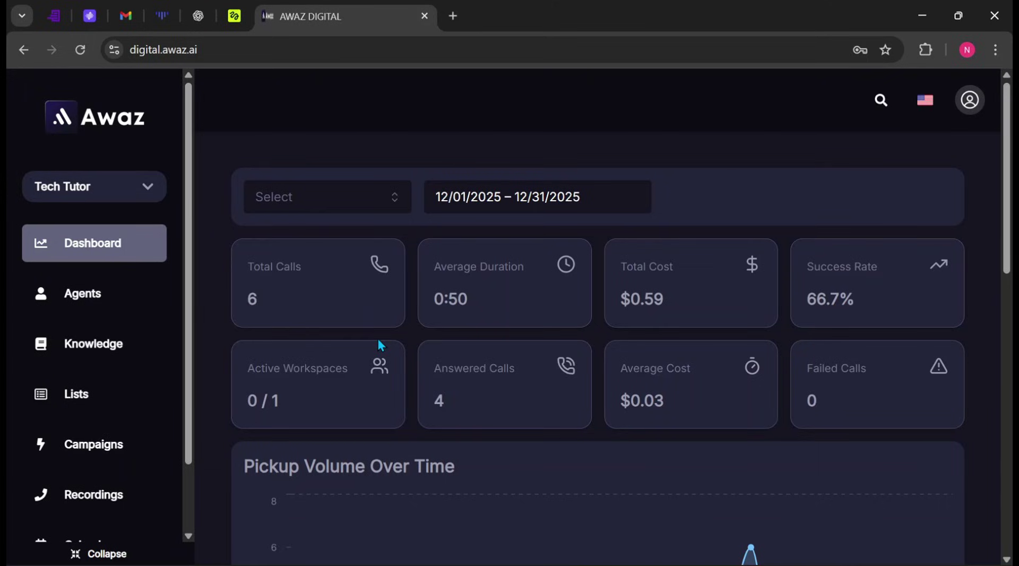
Step: Go to Recordings and scroll to the six Roleplay - Amanda web calls
scroll(378, 345, down, 8)
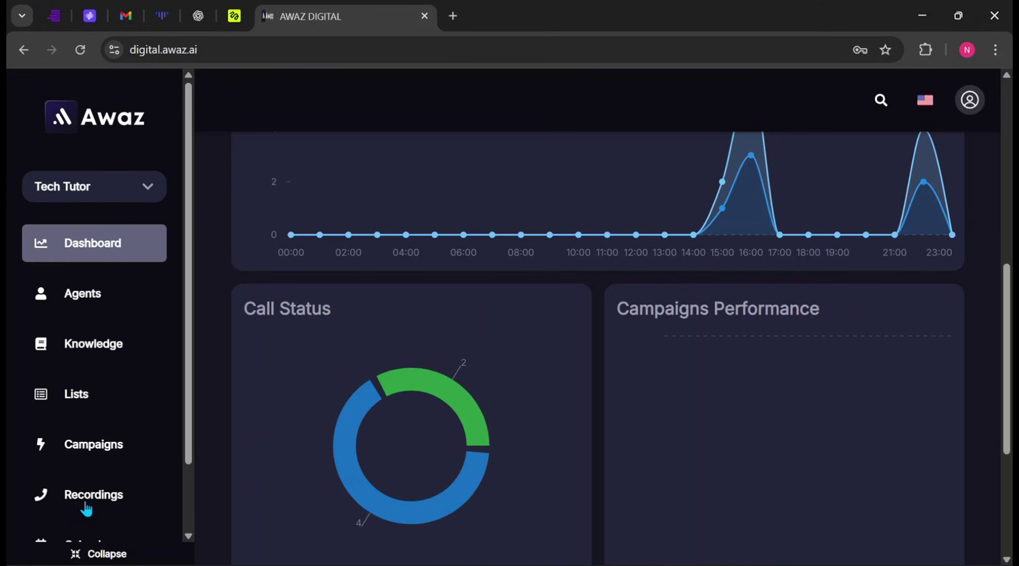
click(77, 505)
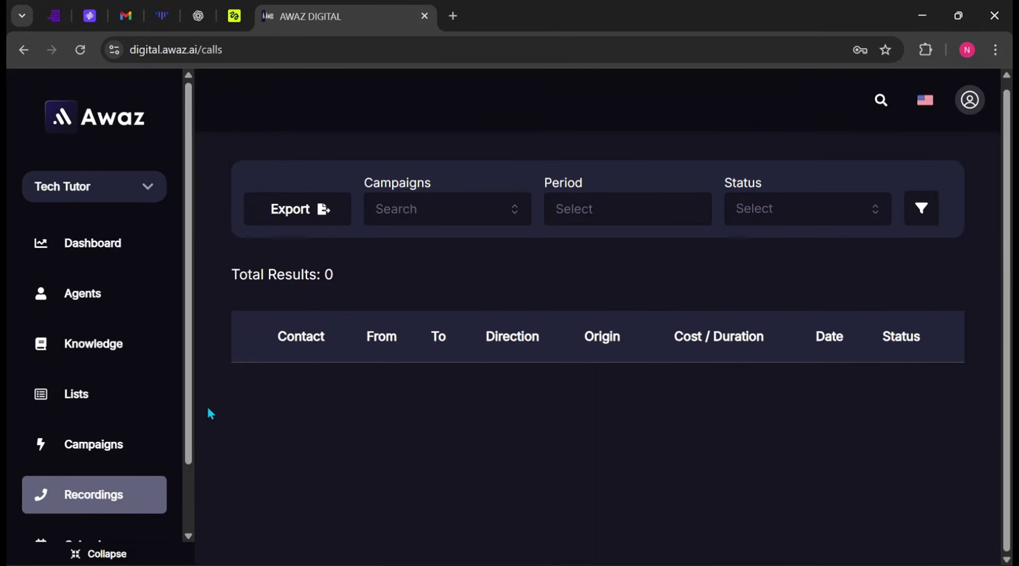
scroll(212, 412, down, 3)
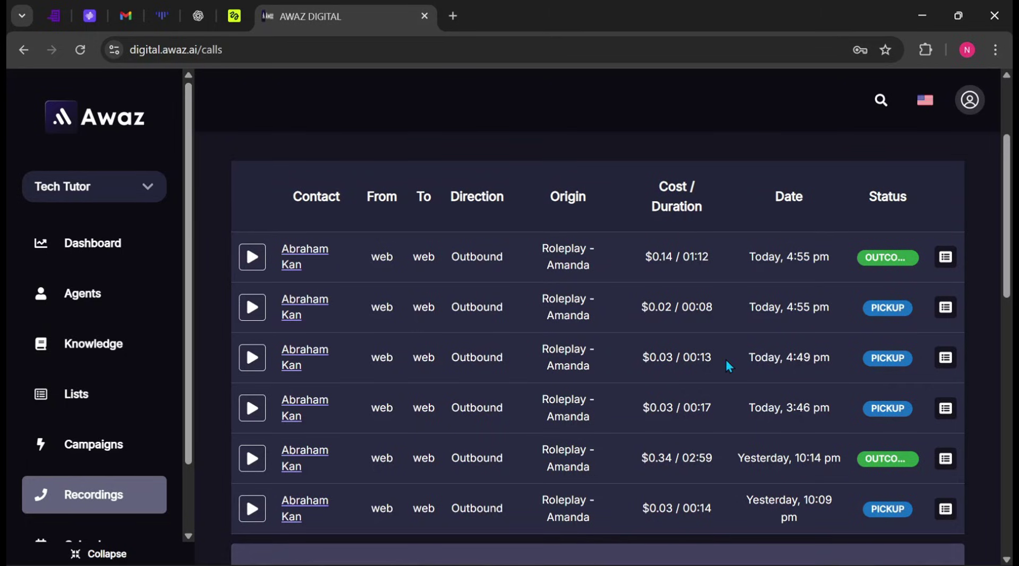
Step: Open the most recent call's details and read through its transcription
click(946, 259)
click(721, 450)
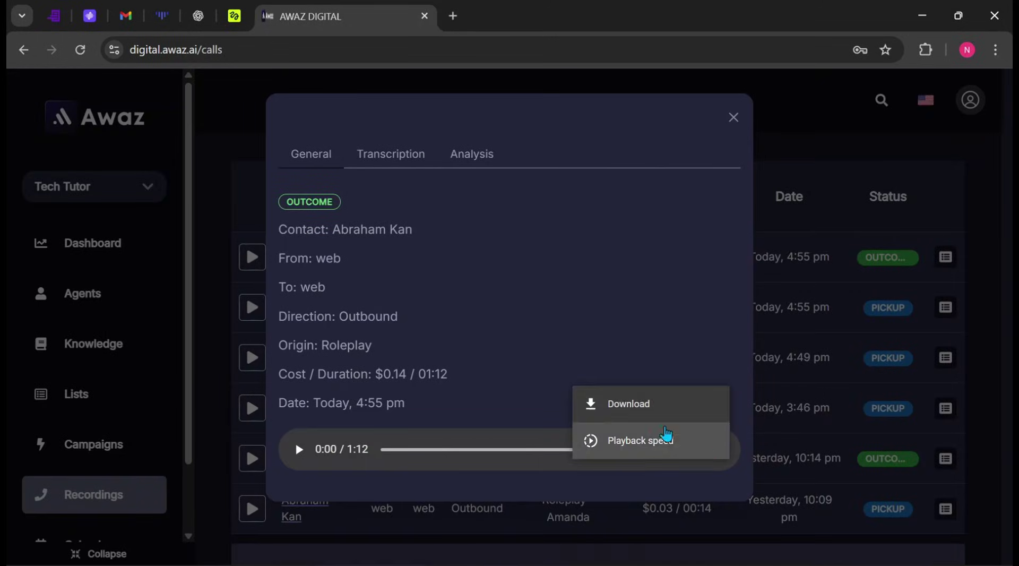
click(404, 160)
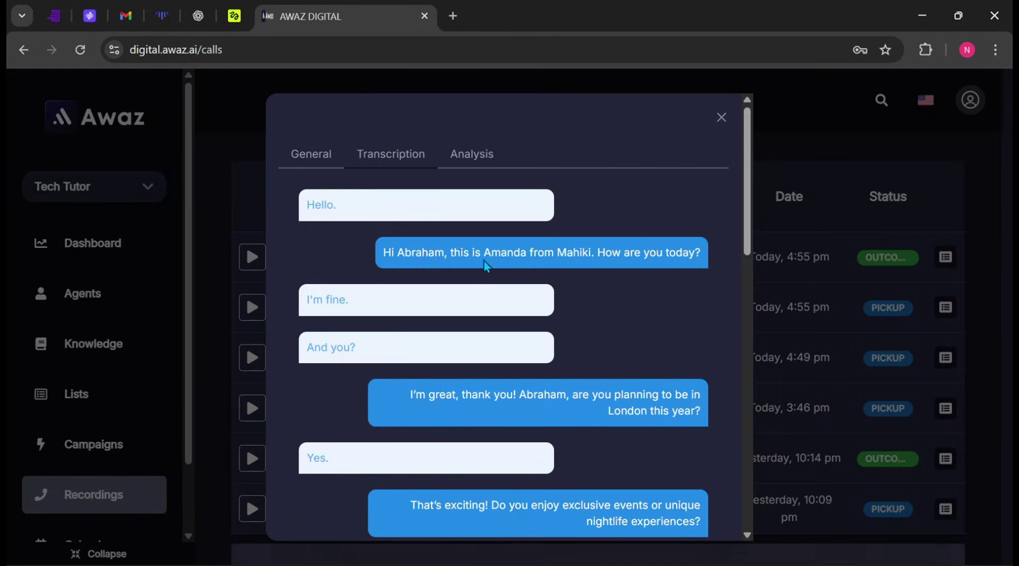
scroll(447, 324, down, 10)
scroll(447, 320, up, 10)
Step: Check the call's sentiment and outcome analysis, close it, and show the December 2025 calendar
click(472, 156)
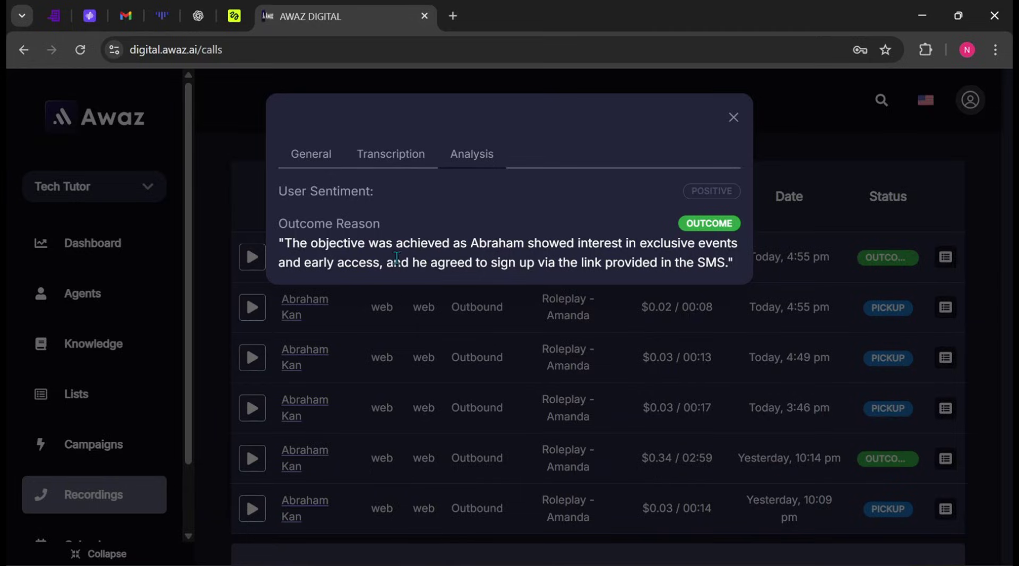
key(Escape)
scroll(86, 480, down, 2)
click(87, 477)
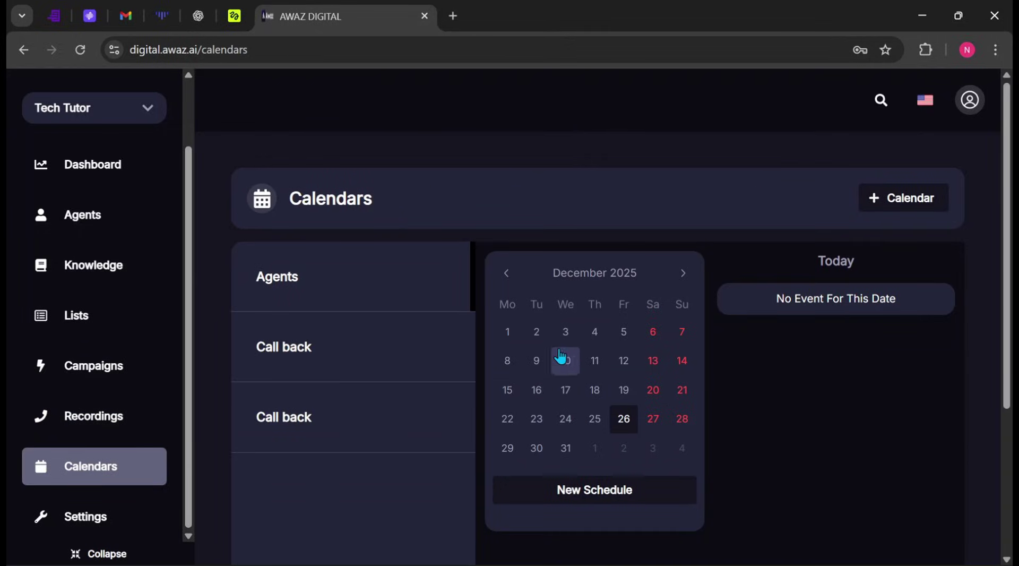
Step: Scroll down the calendar page and go to the account Settings
scroll(613, 391, down, 2)
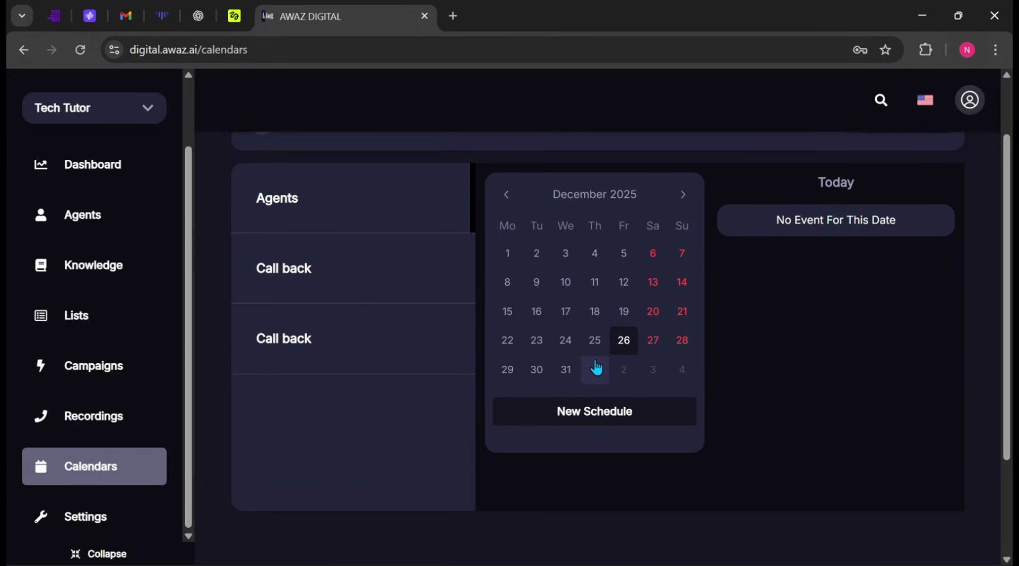
scroll(97, 459, down, 2)
click(83, 522)
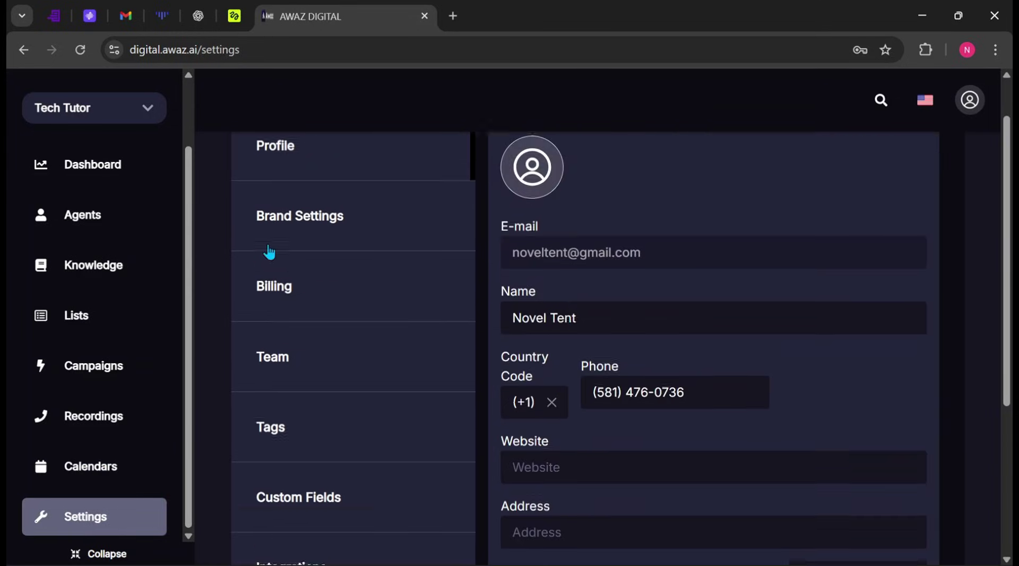
Step: Inspect Brand Settings, highlighting the company name Tech Tutor and the phone number
click(366, 241)
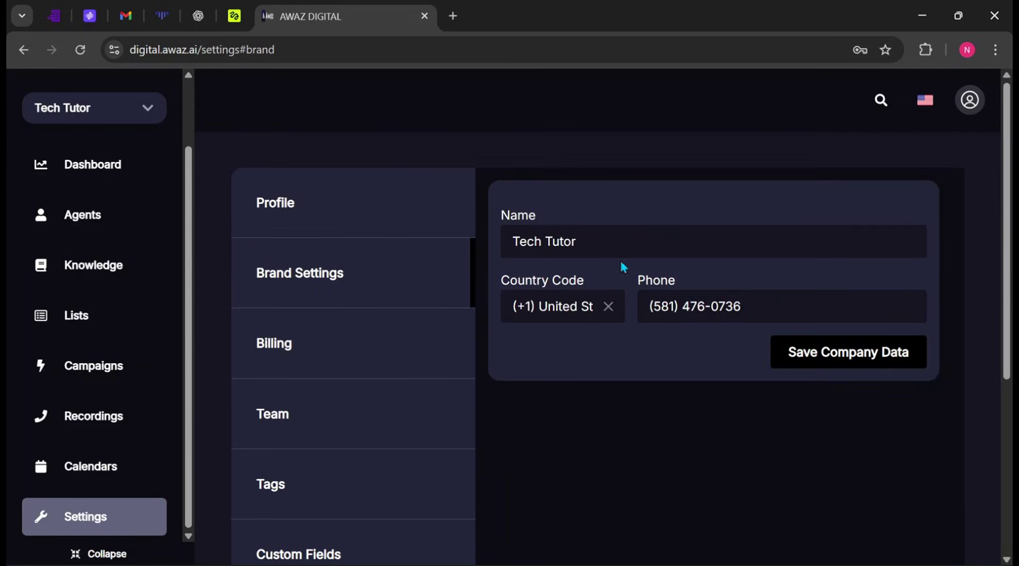
triple_click(589, 245)
drag(685, 306, 762, 300)
click(762, 346)
Step: In Team settings, pick Account Manager as the role for a new invitee
scroll(275, 240, down, 3)
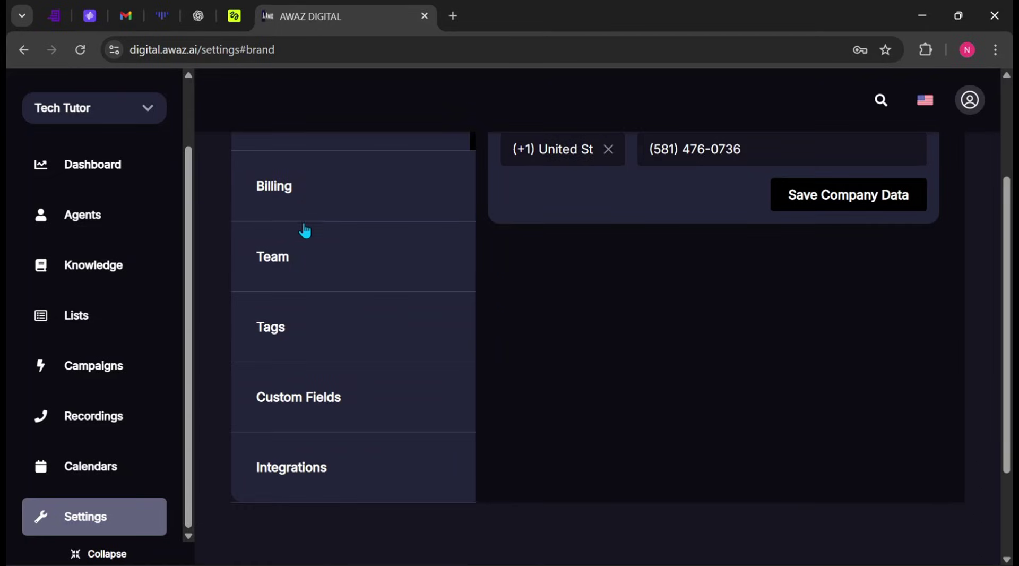
click(303, 265)
scroll(363, 260, up, 3)
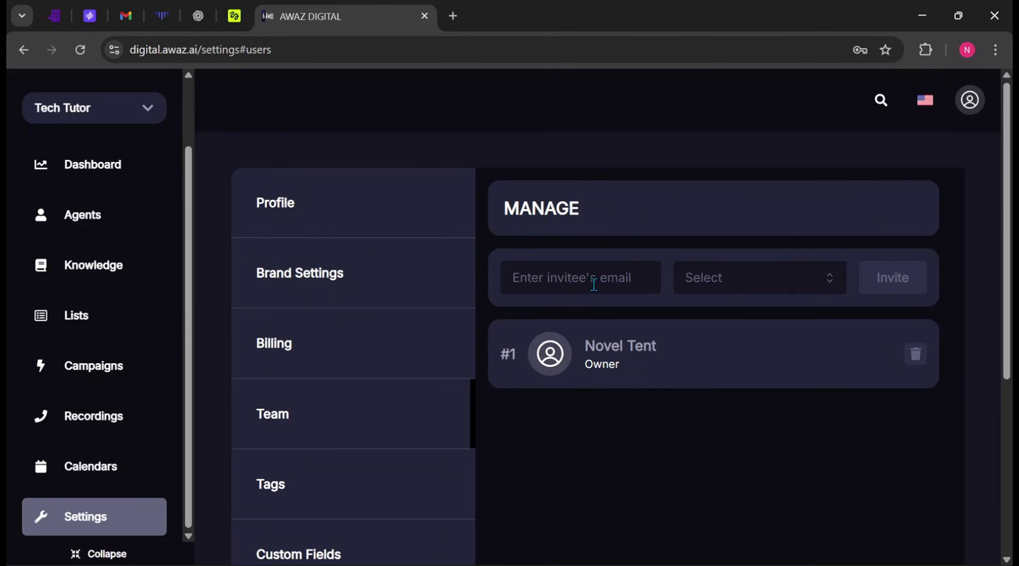
click(739, 287)
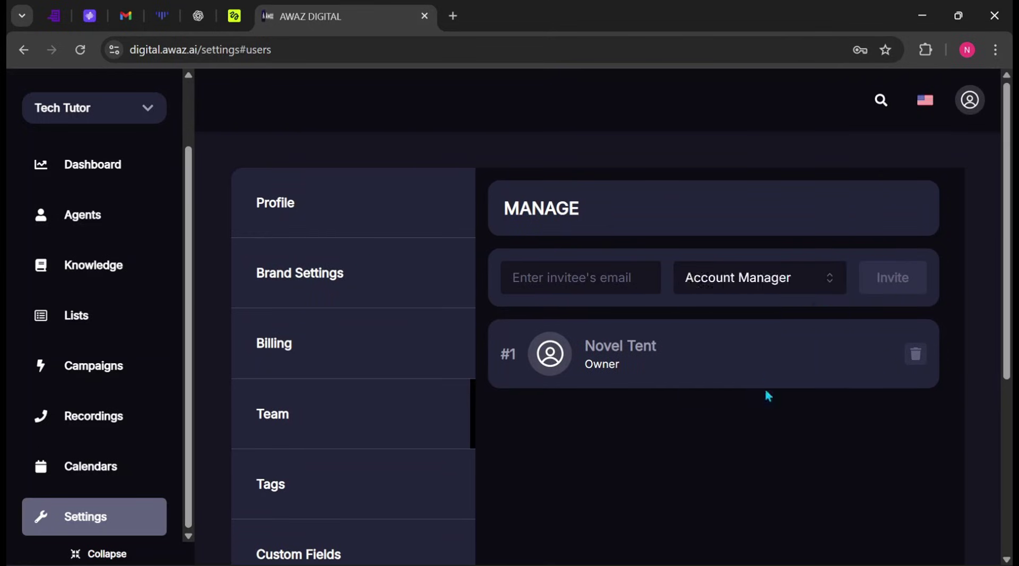